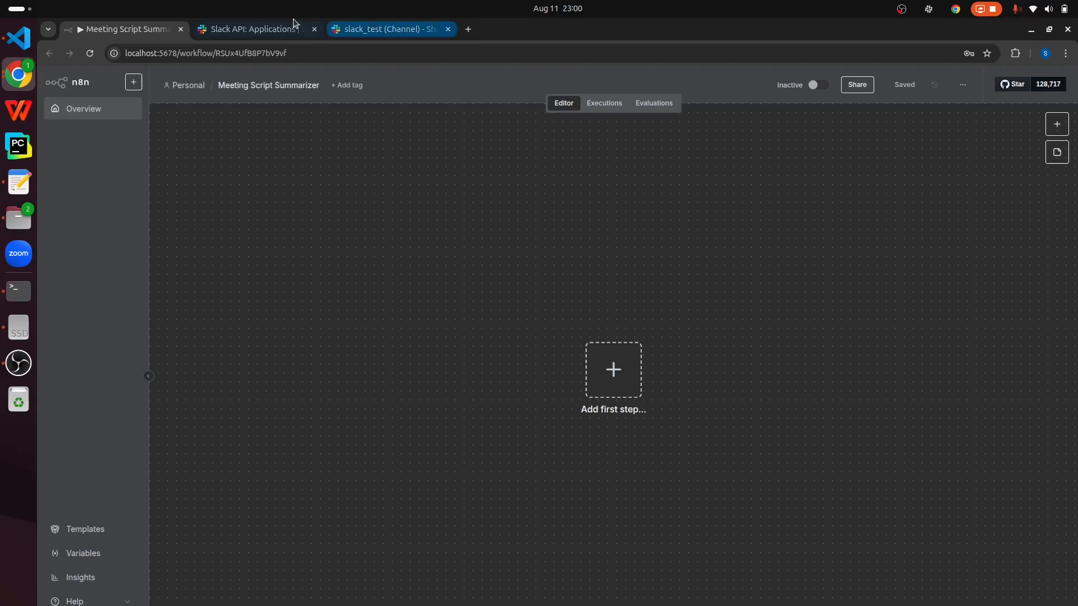
Step: Switch to the Slack API site and check its web address and the app selector's option for creating a new app
left_click(251, 32)
double_click(133, 53)
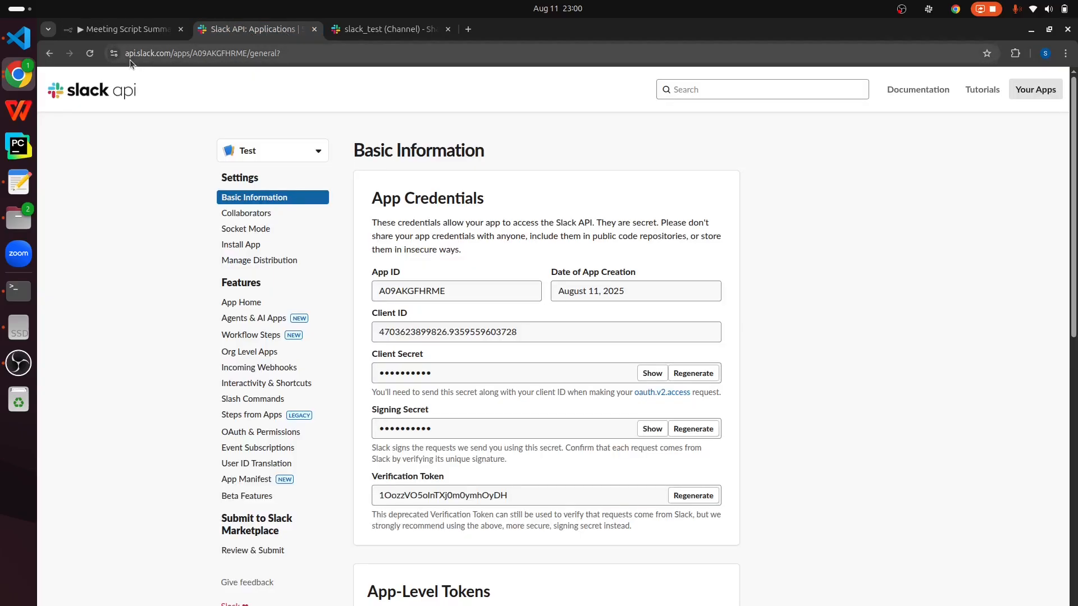
left_click_drag(136, 55, 171, 56)
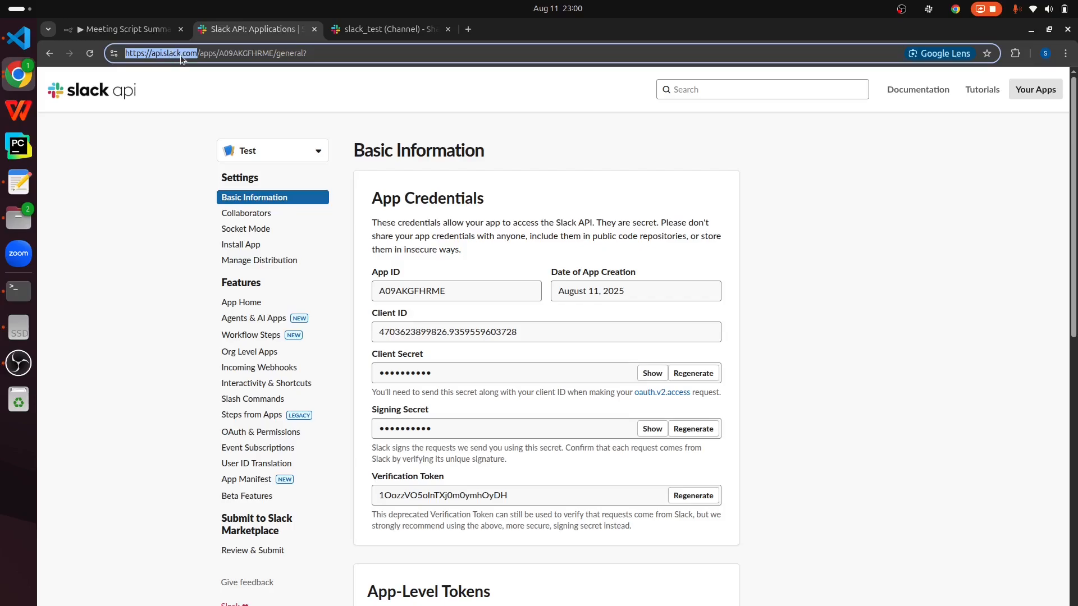
left_click(274, 151)
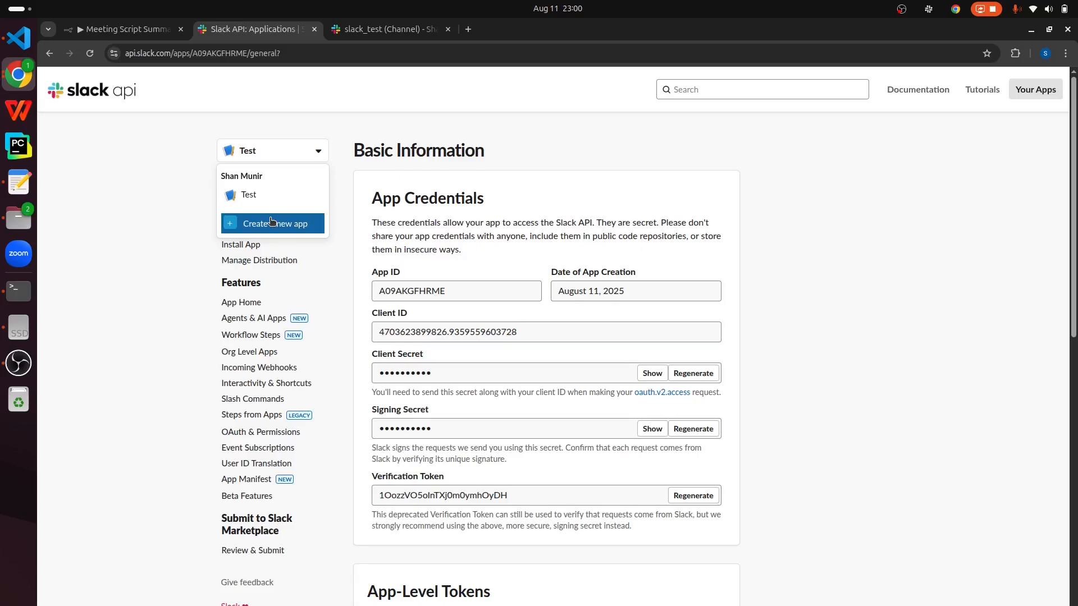
left_click(219, 115)
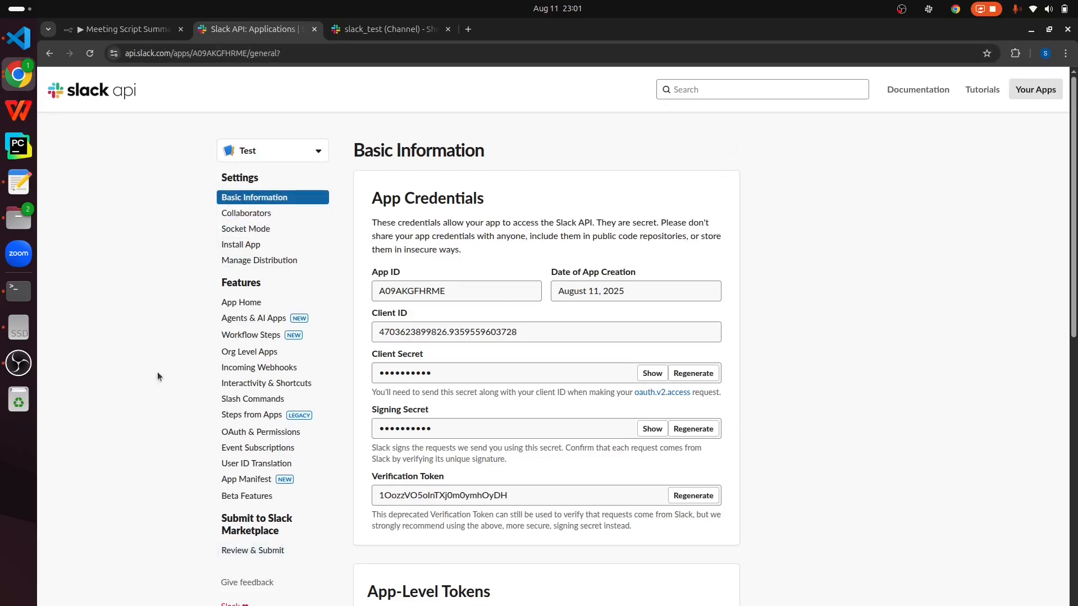
Step: Examine the Test app's credentials and app-level tokens on the Basic Information page
left_click_drag(466, 291, 385, 290)
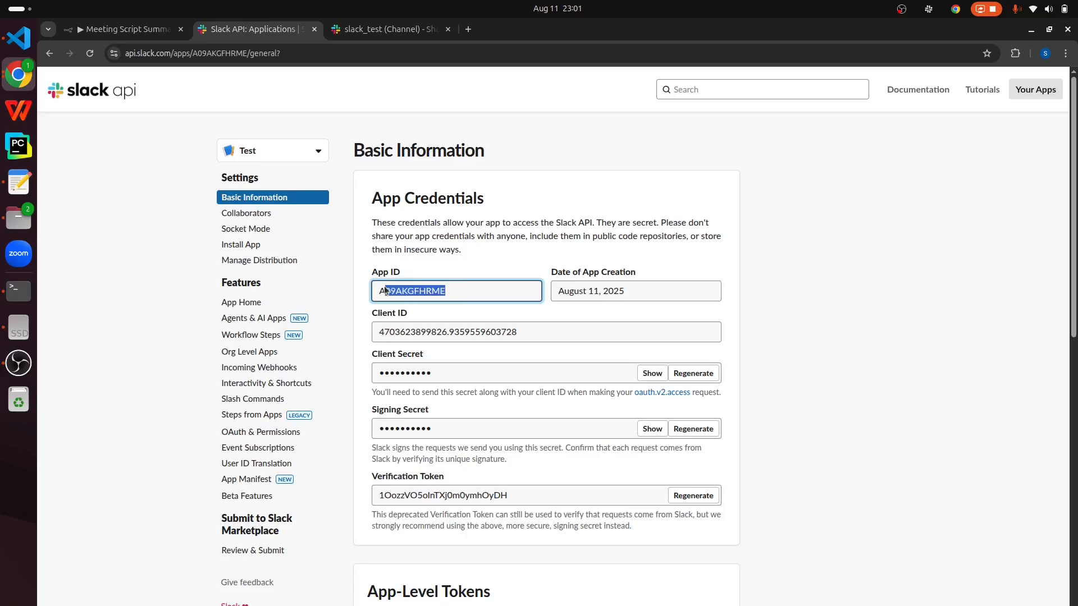
left_click_drag(576, 332, 416, 334)
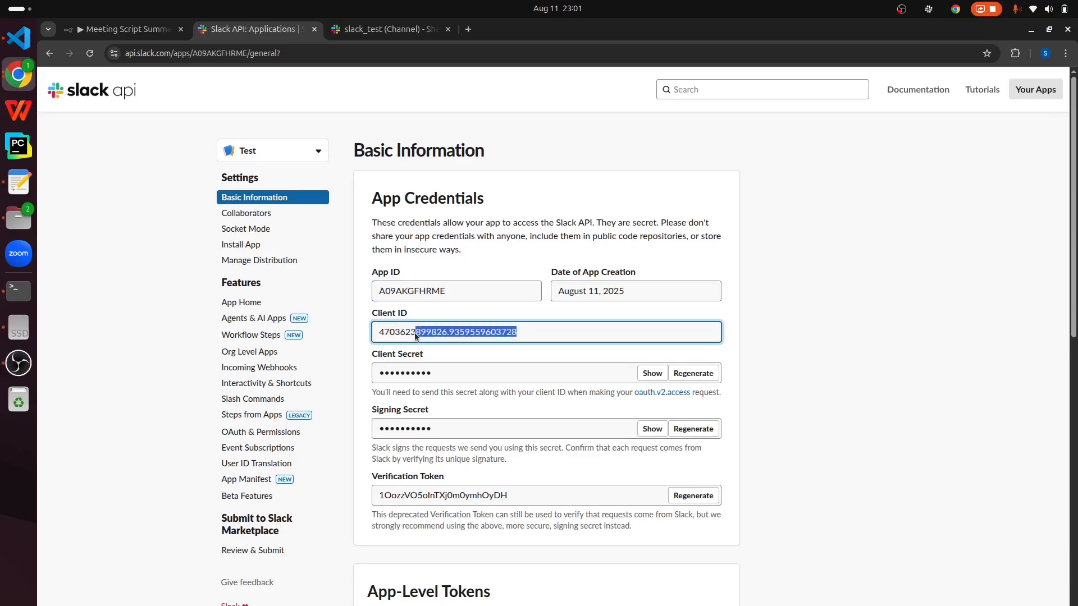
left_click(447, 369)
left_click_drag(450, 378, 361, 371)
left_click(449, 428)
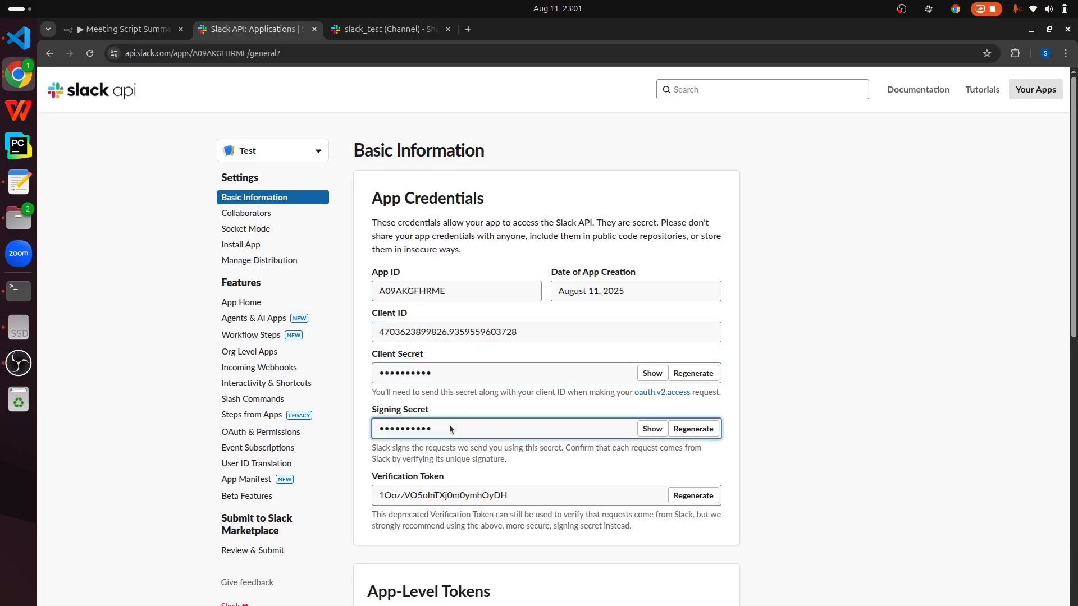
left_click_drag(449, 428, 372, 429)
scroll(368, 393, "down", 5)
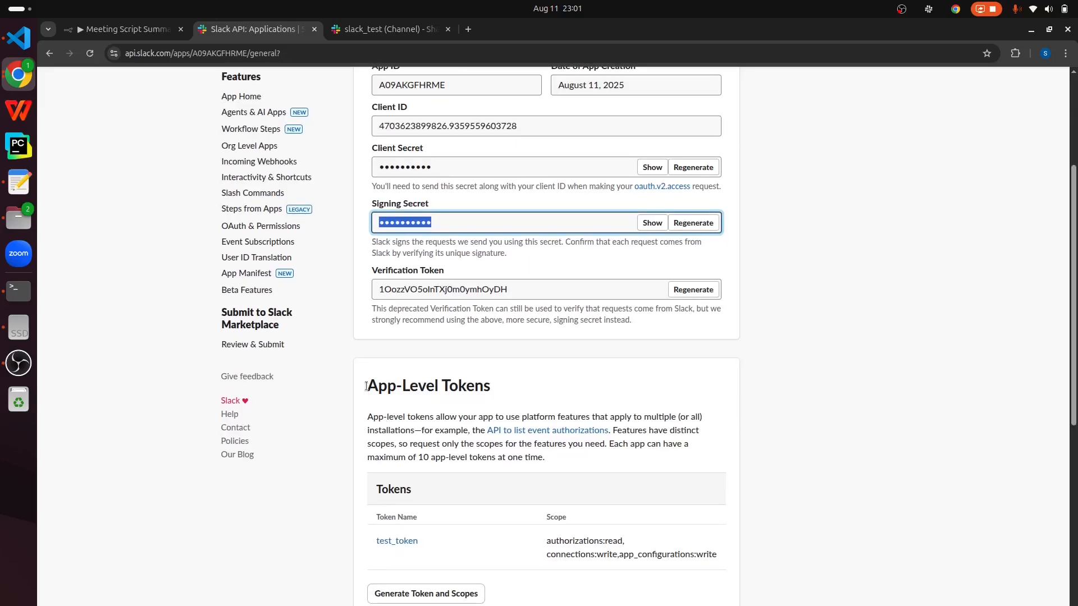
left_click_drag(366, 386, 507, 385)
scroll(499, 404, "down", 5)
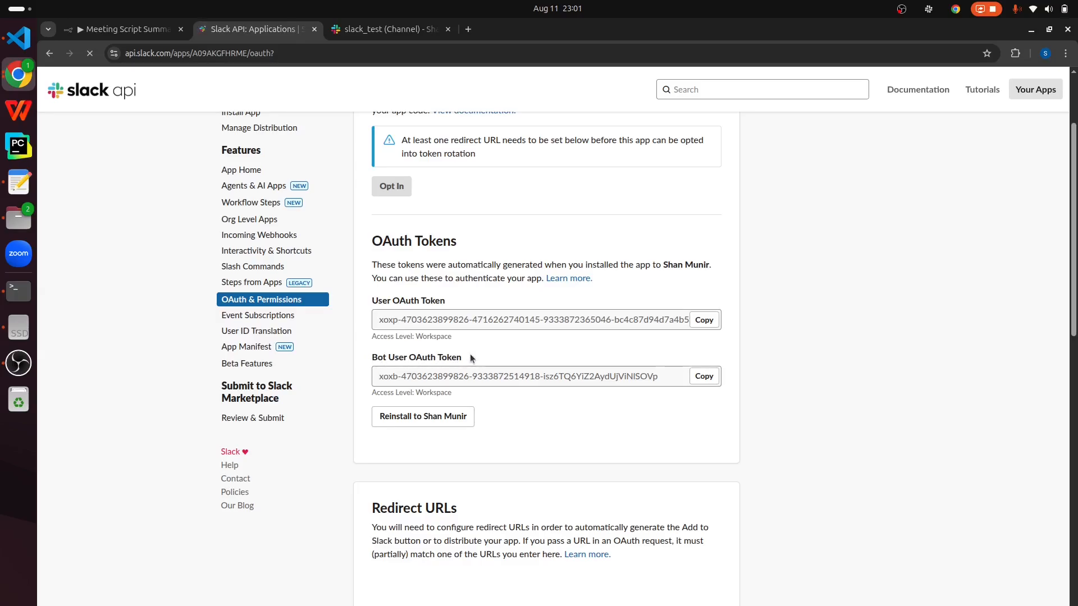
Step: Review the user and bot OAuth tokens on the Test app's OAuth & Permissions page
left_click_drag(470, 353, 491, 354)
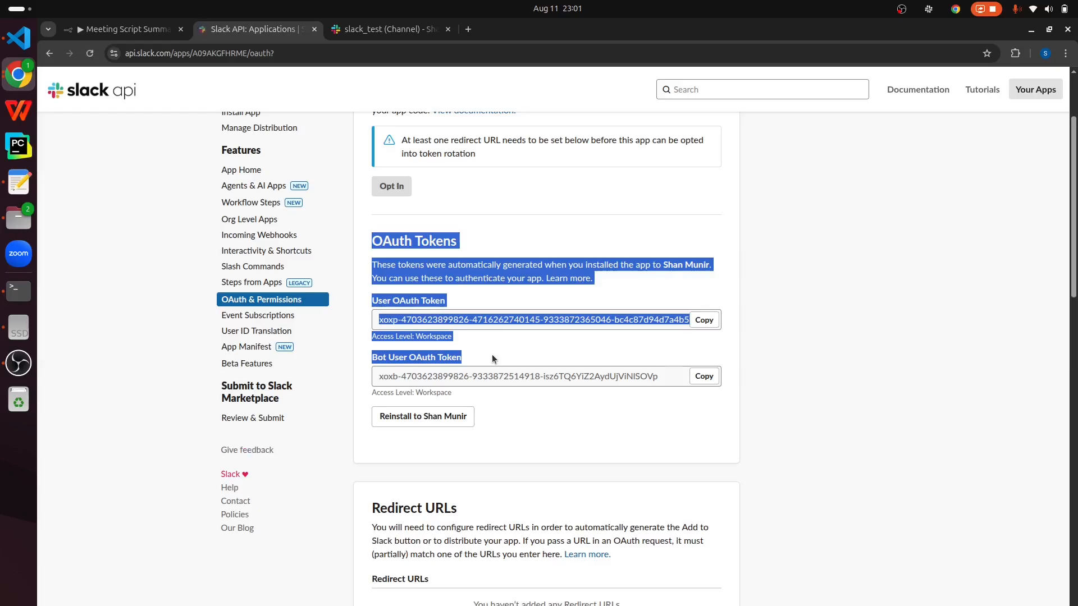
left_click(492, 355)
left_click_drag(414, 355, 374, 349)
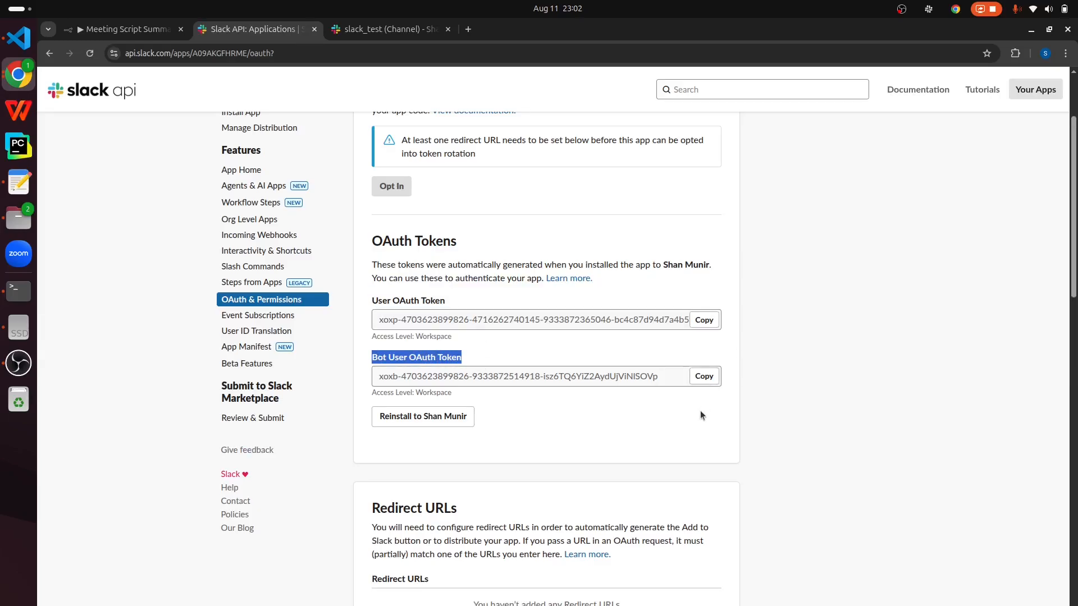
scroll(699, 416, "up", 3)
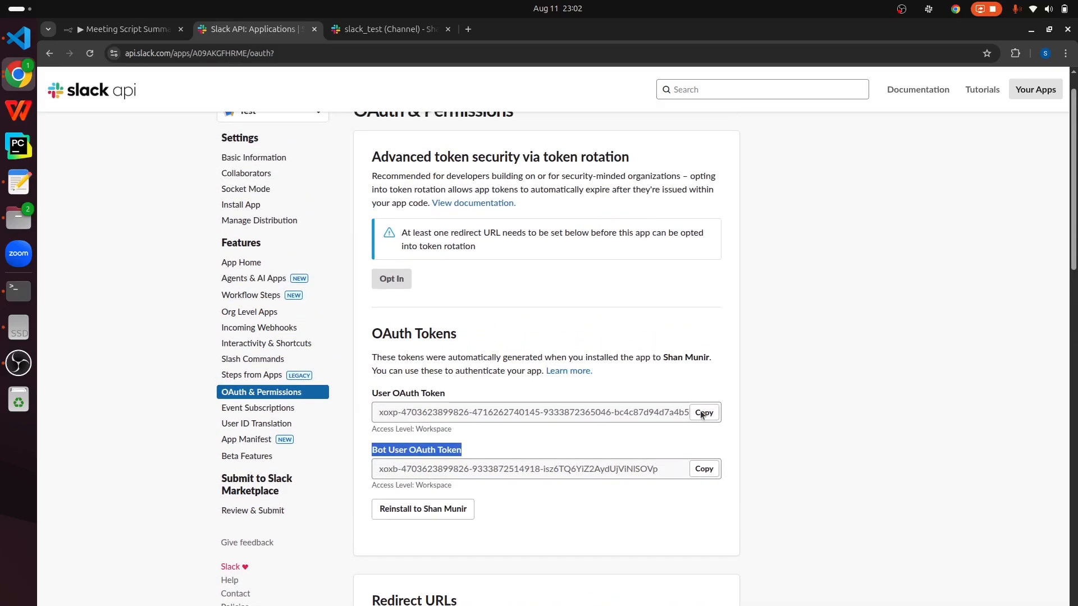
Step: Examine the app's Bot Token Scopes and the list of OAuth scopes available to add, without adding one
scroll(699, 416, "down", 5)
scroll(699, 410, "down", 10)
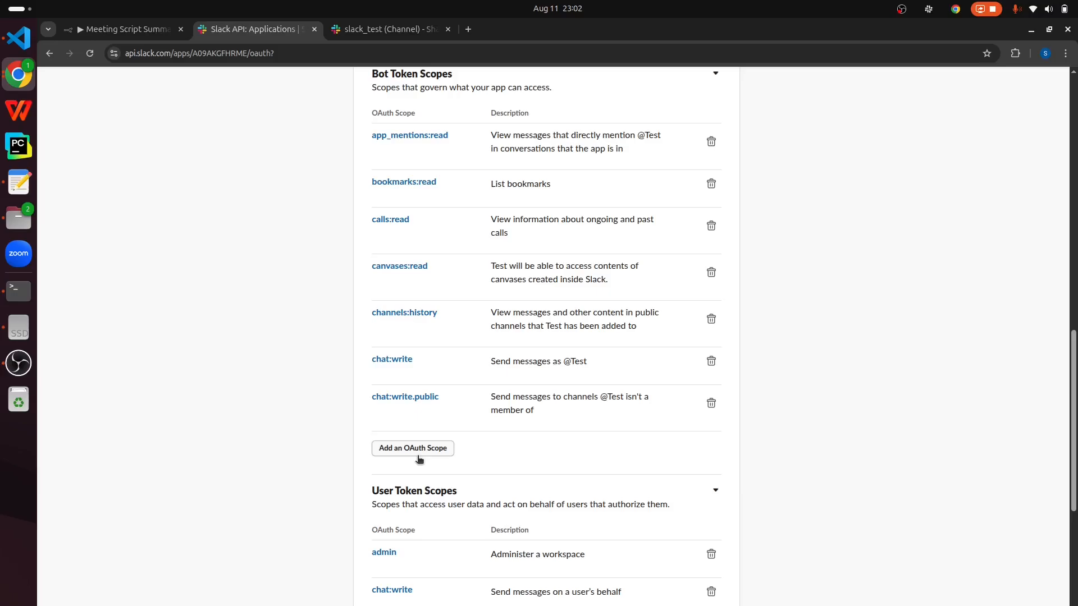
left_click(418, 449)
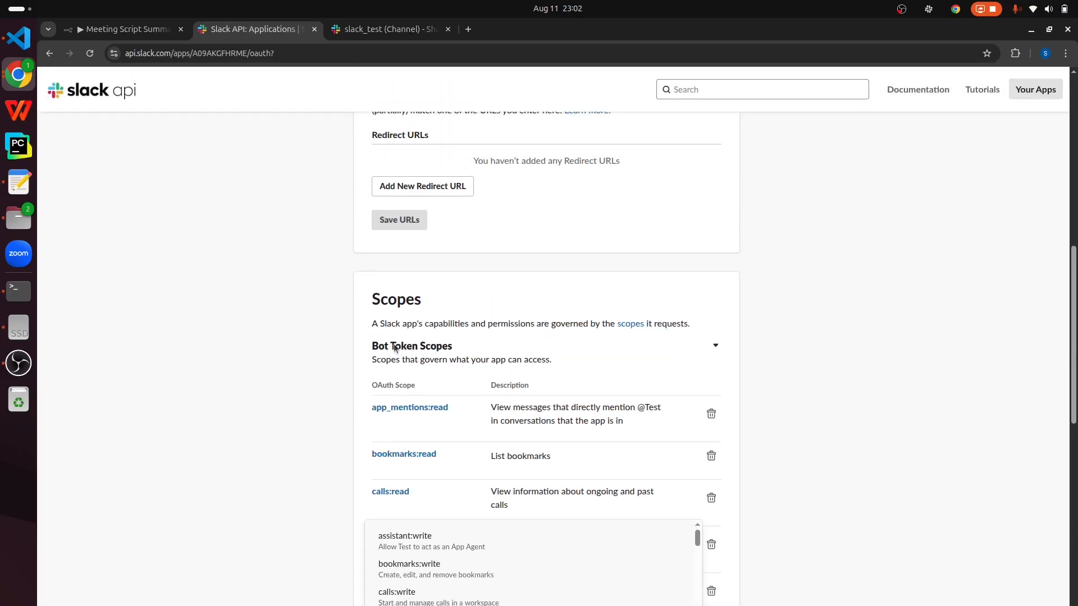
scroll(449, 362, "down", 3)
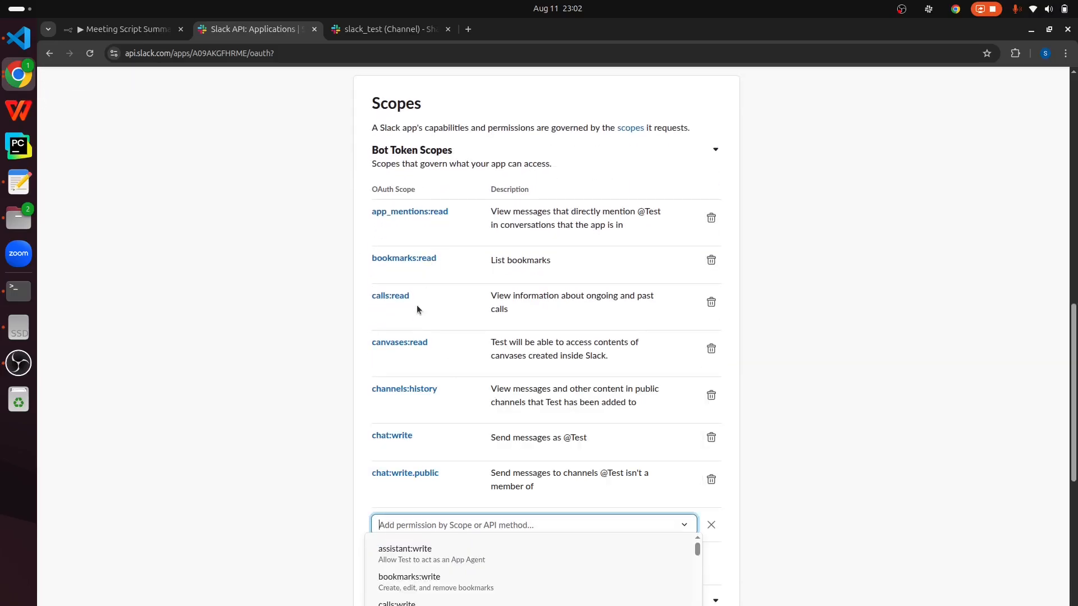
scroll(415, 469, "down", 2)
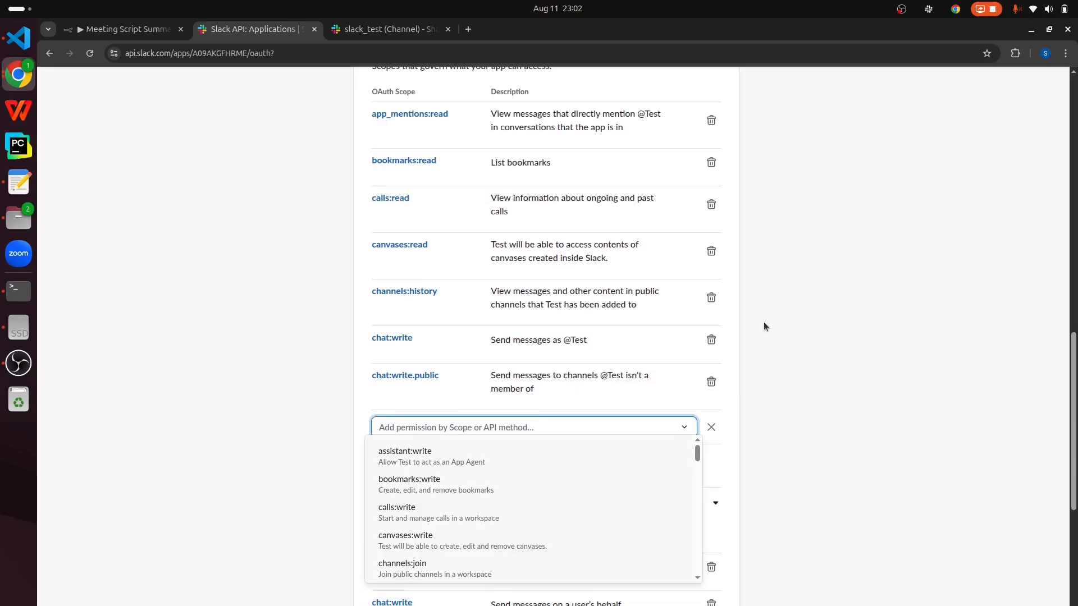
left_click(763, 371)
Step: Copy the Test app's Bot User OAuth Token and return to the Meeting Script Summarizer workflow in n8n
scroll(762, 370, "up", 10)
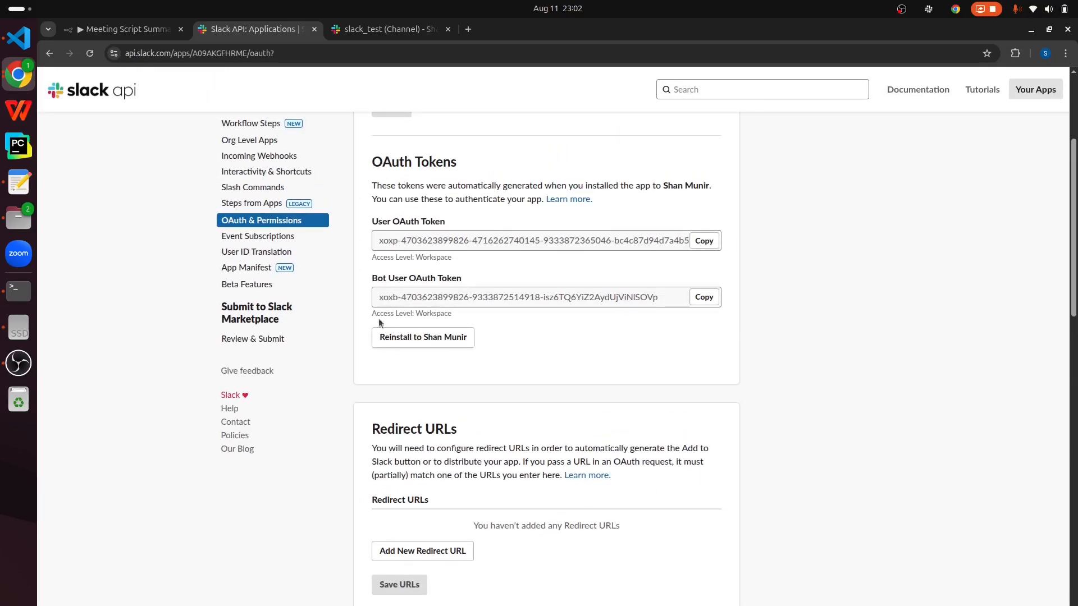
left_click(707, 298)
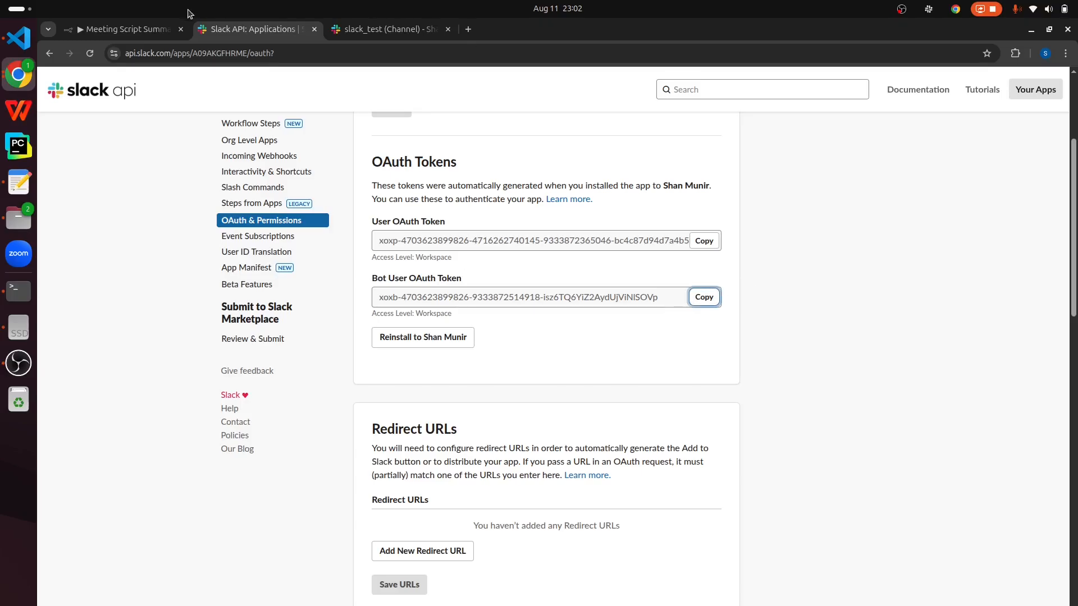
left_click(125, 32)
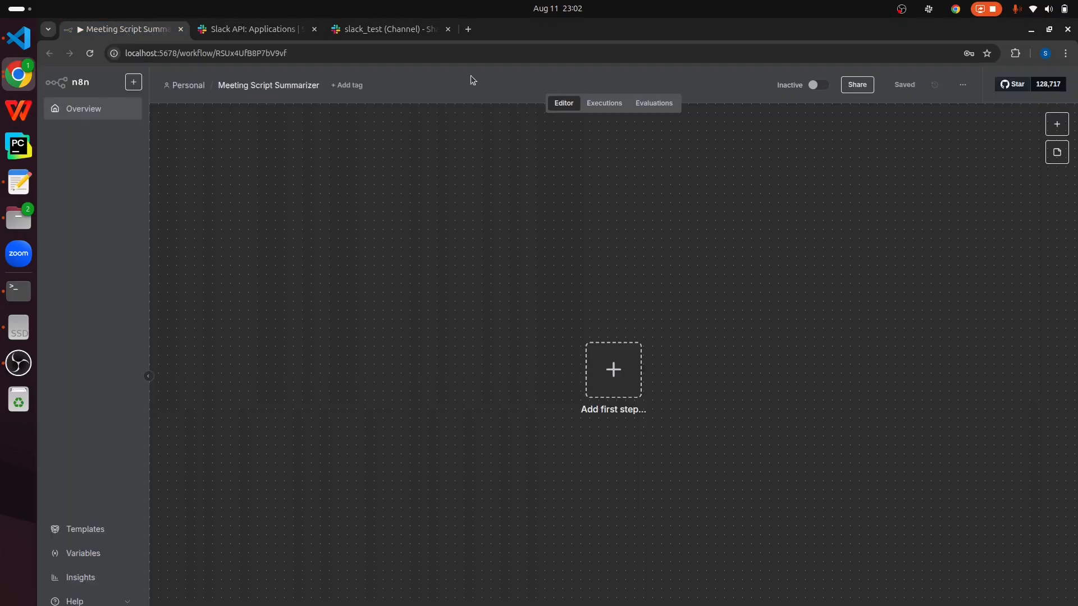
Step: Add a Manual Trigger node as the first step of the workflow
left_click(635, 369)
type("main")
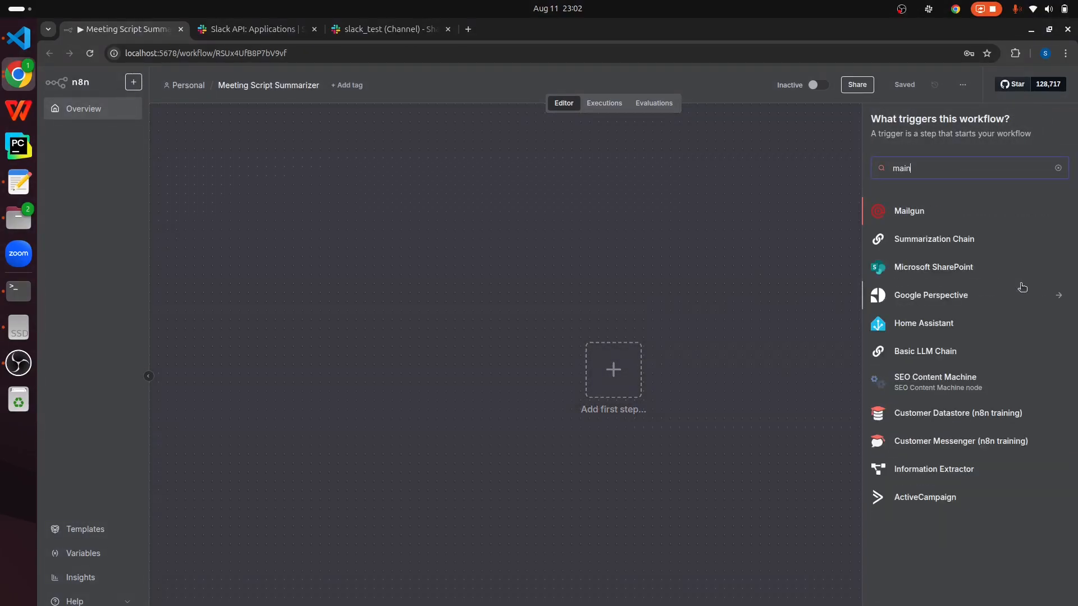
key("BackSpace")
key("BackSpace")
type("na")
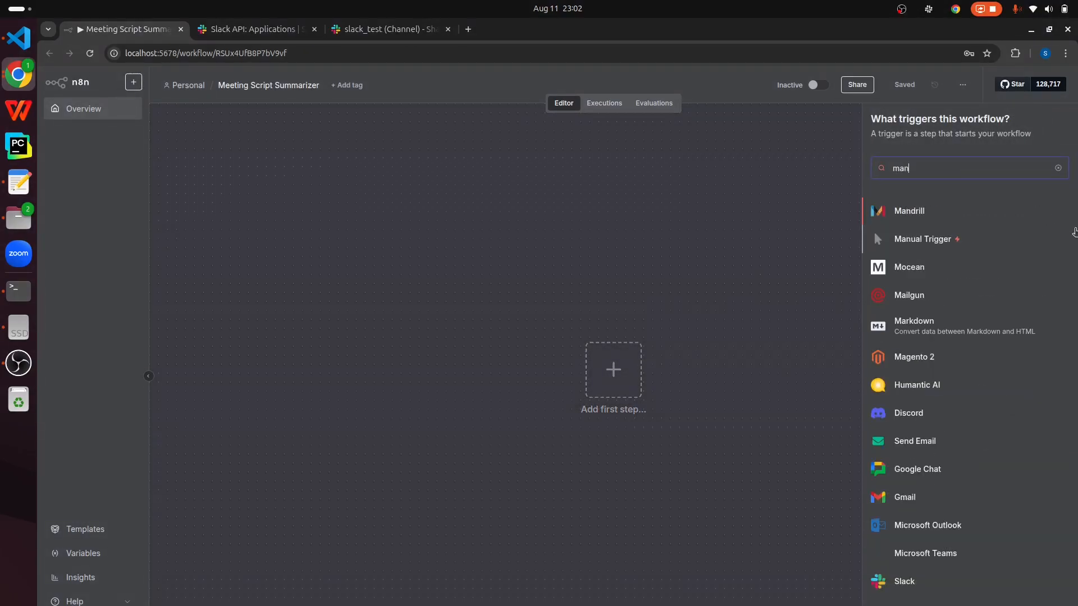
left_click(969, 214)
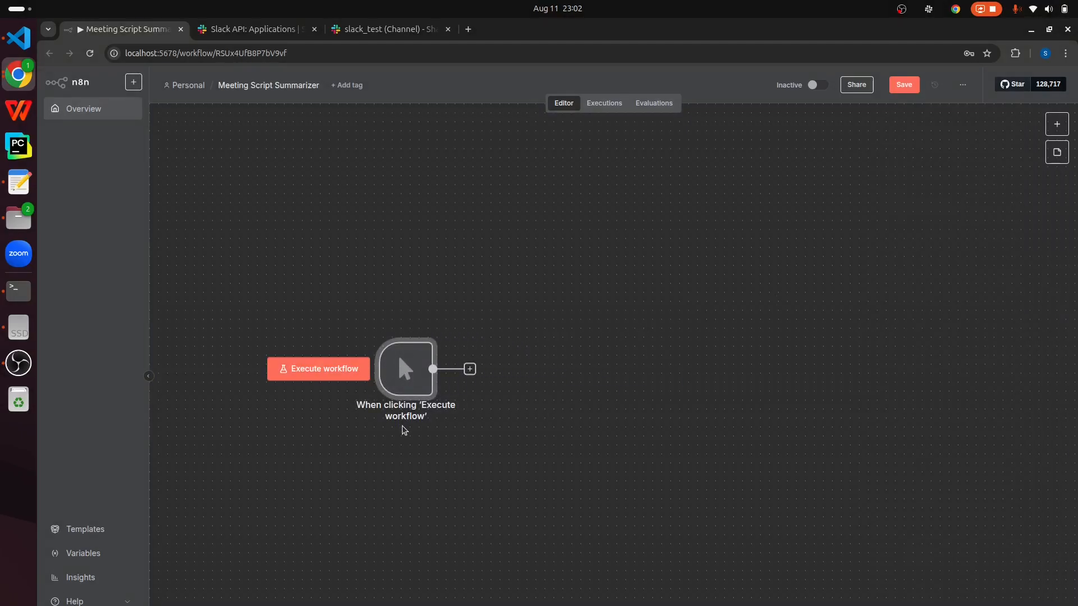
Step: Rename the manual trigger node to "Execute Workflow" and return to the canvas
double_click(408, 374)
left_click(109, 95)
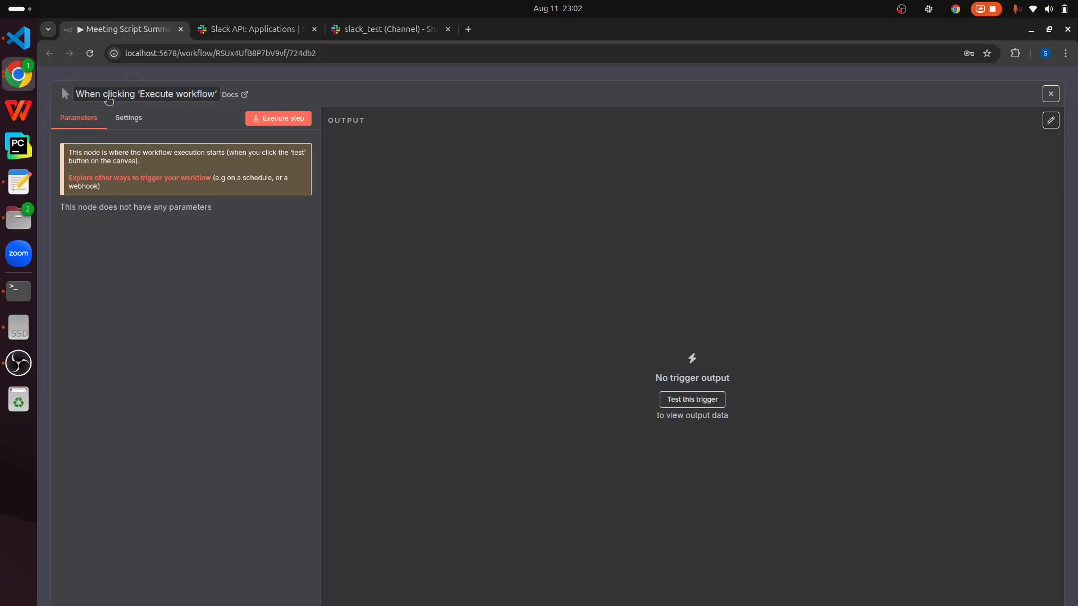
type("Execut")
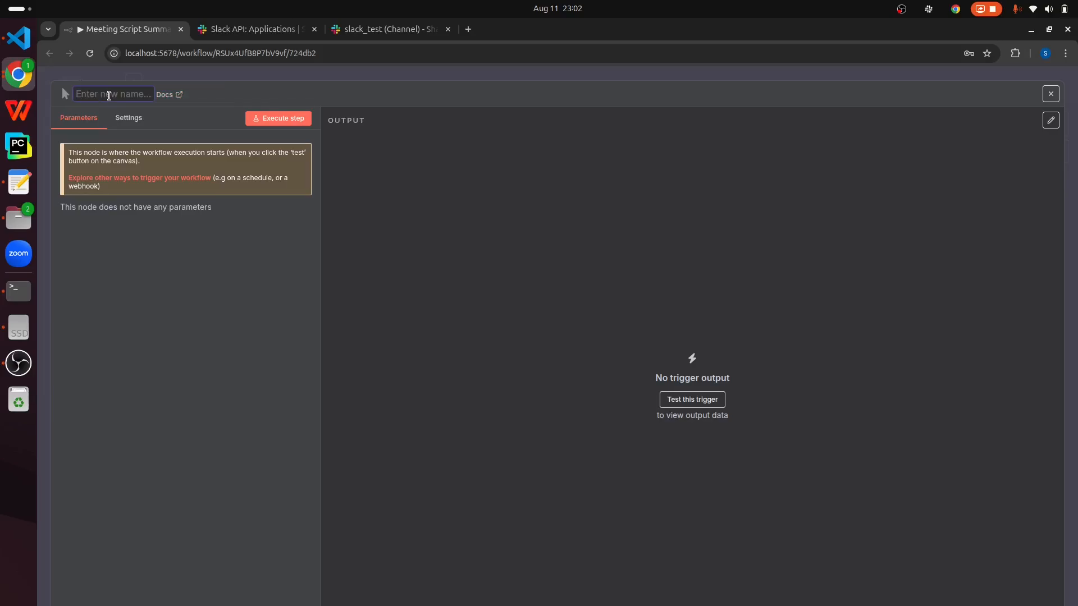
type("e W")
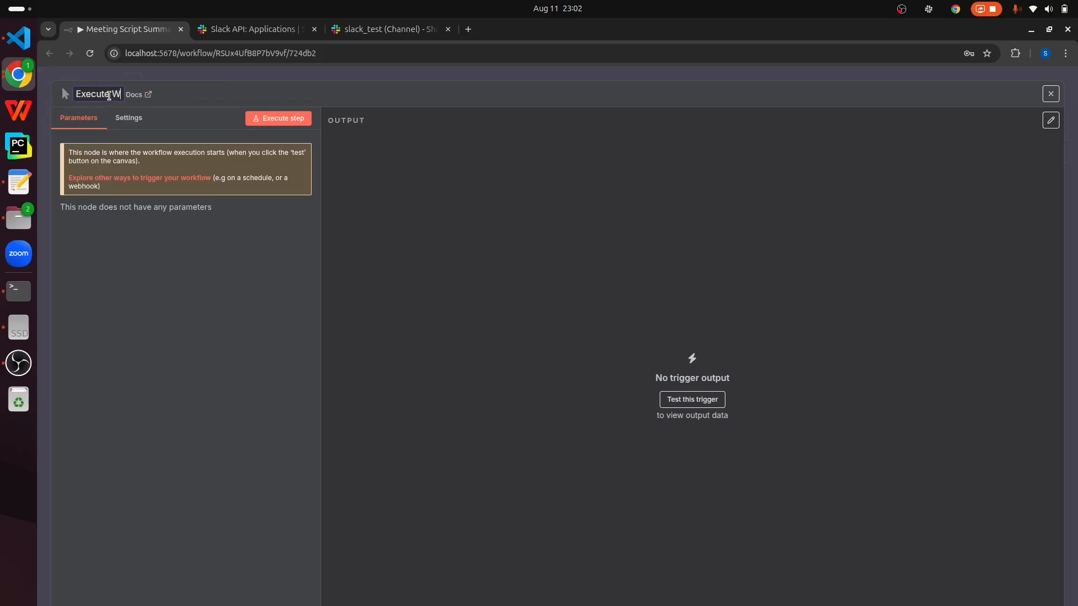
type("orkflow")
key("Return")
key("Escape")
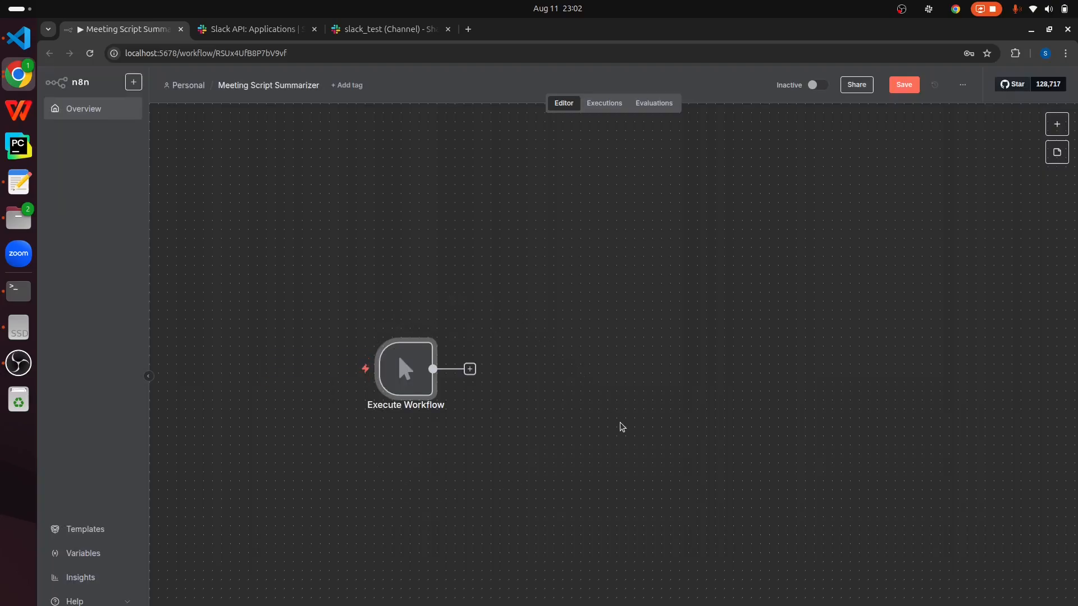
Step: Add a Read/Write Files from Disk node with the Read File(s) From Disk action after the Execute Workflow trigger
left_click(469, 369)
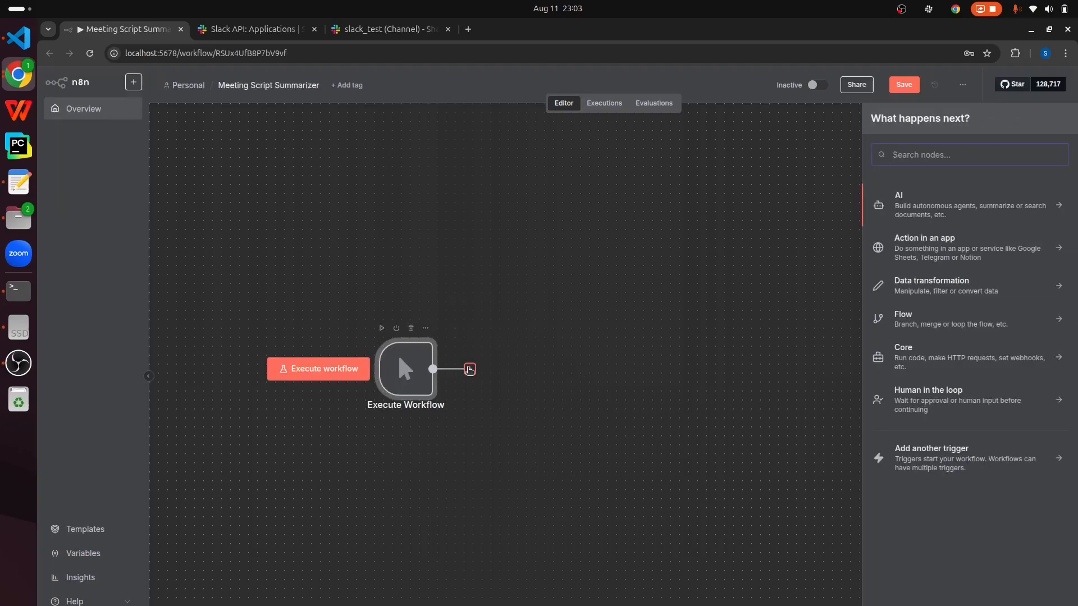
type("Read Wri")
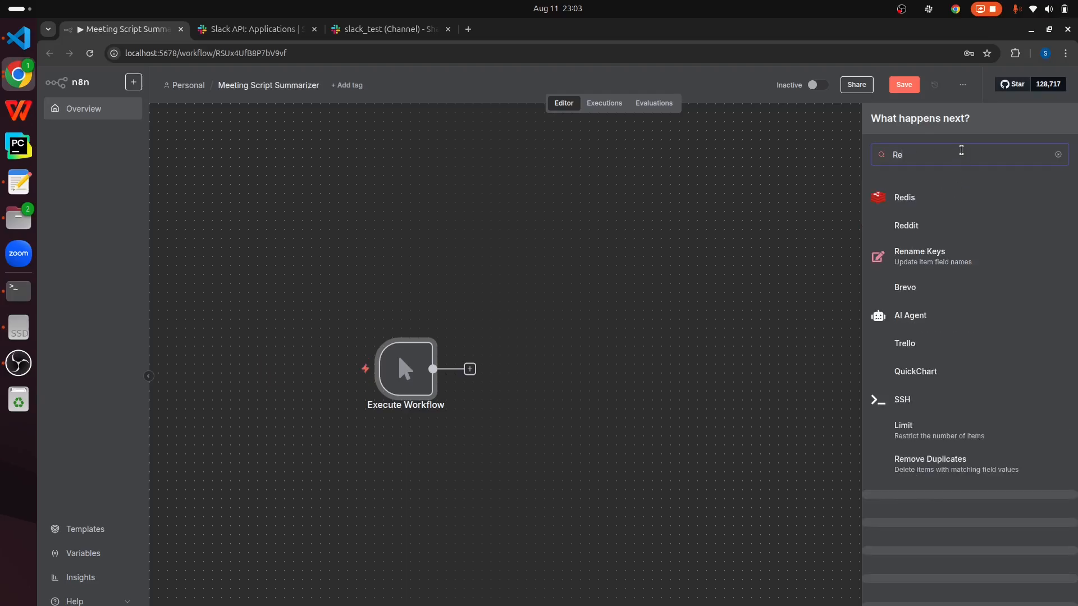
key("BackSpace")
key("BackSpace")
key("BackSpace")
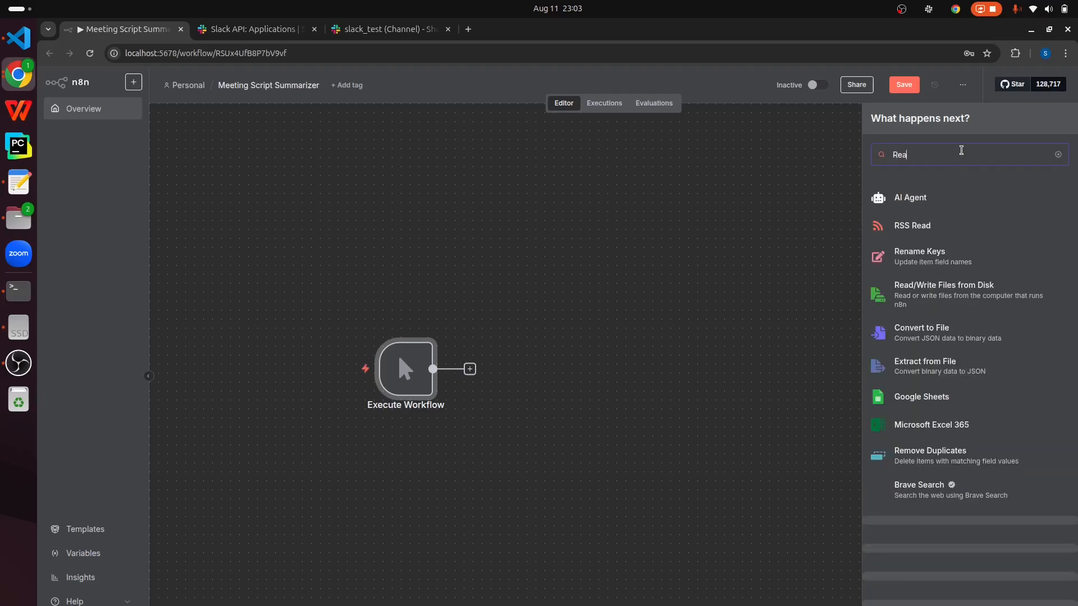
type("/")
key("BackSpace")
type("/")
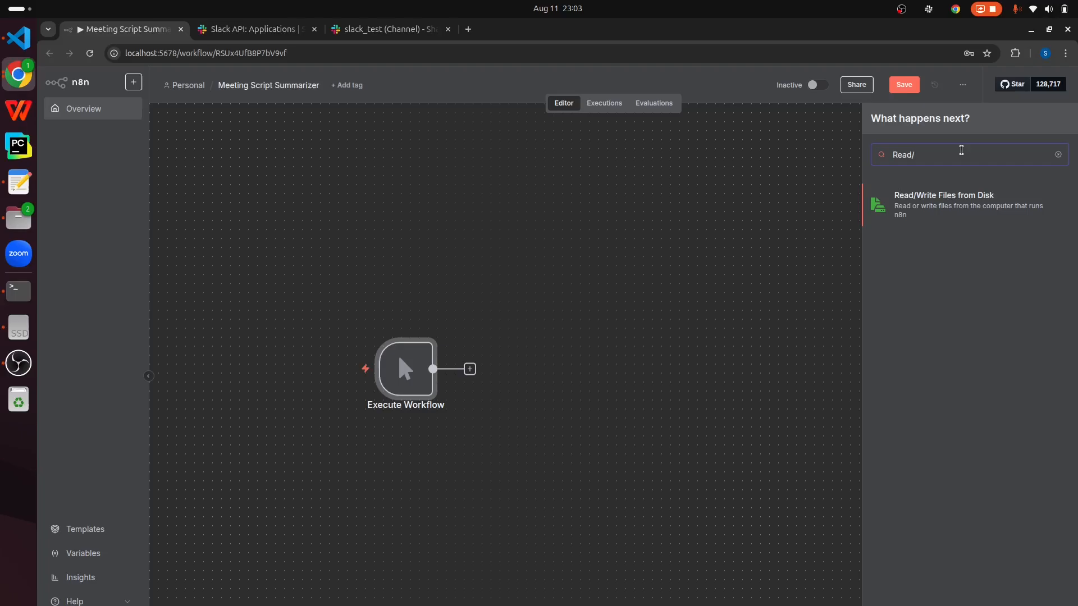
left_click(963, 203)
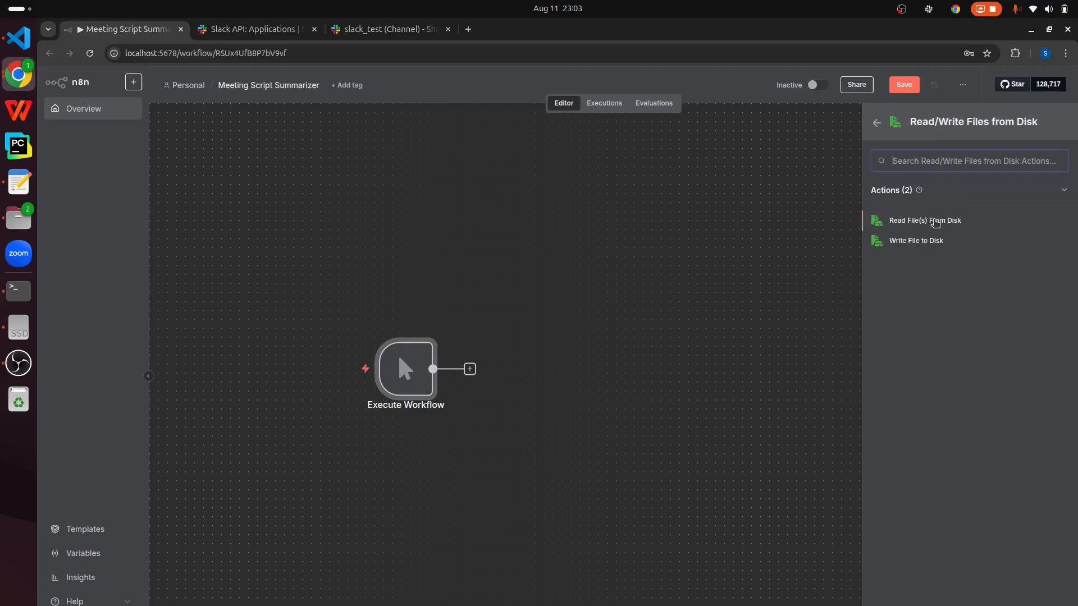
left_click(935, 221)
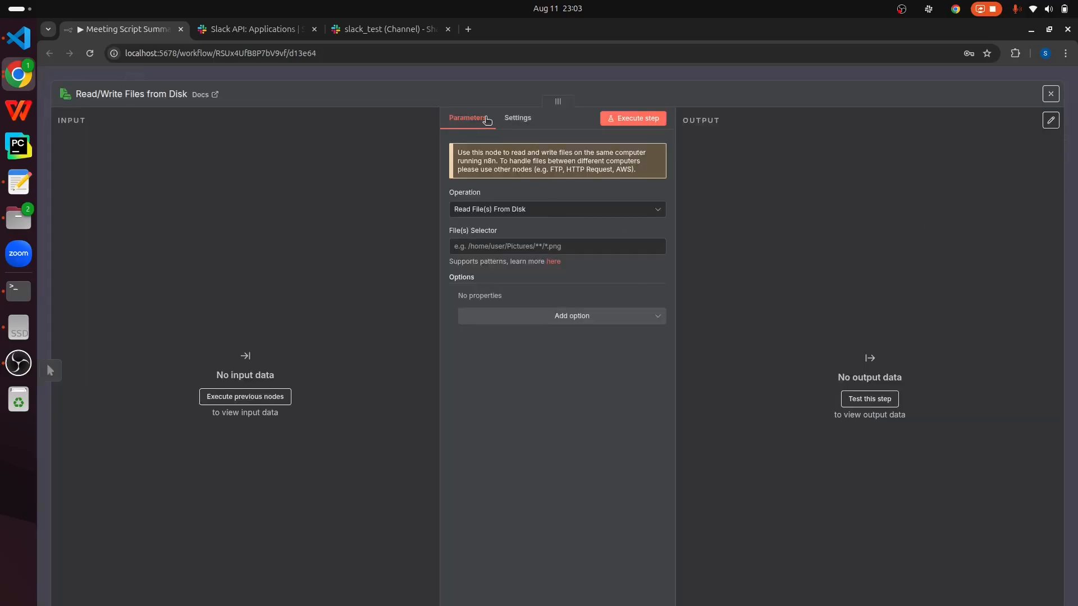
Step: Rename the file-reading node to "Meeting Script"
left_click(177, 96)
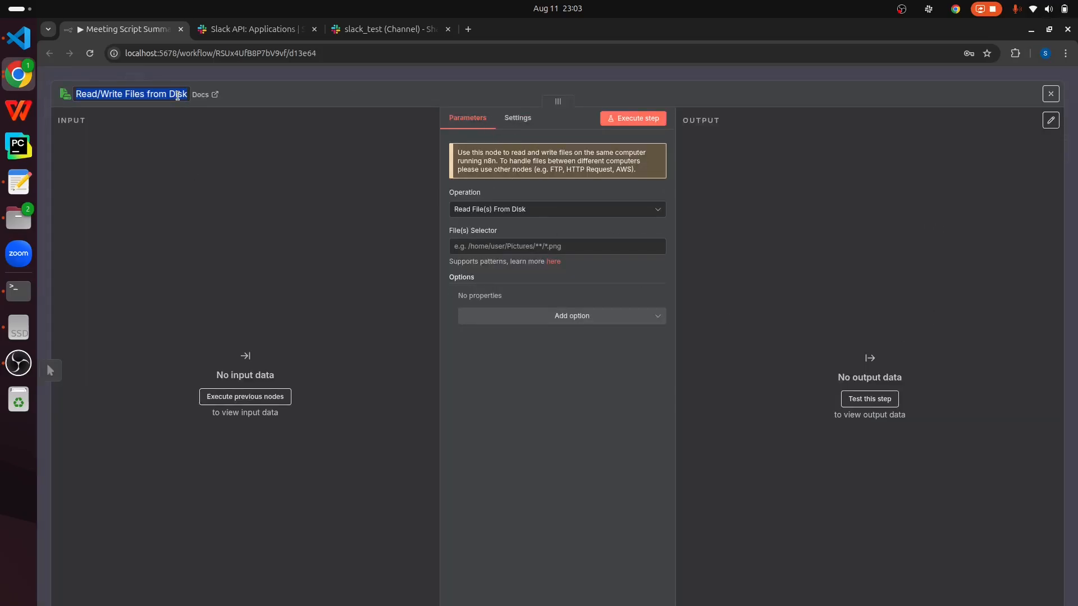
type("Me")
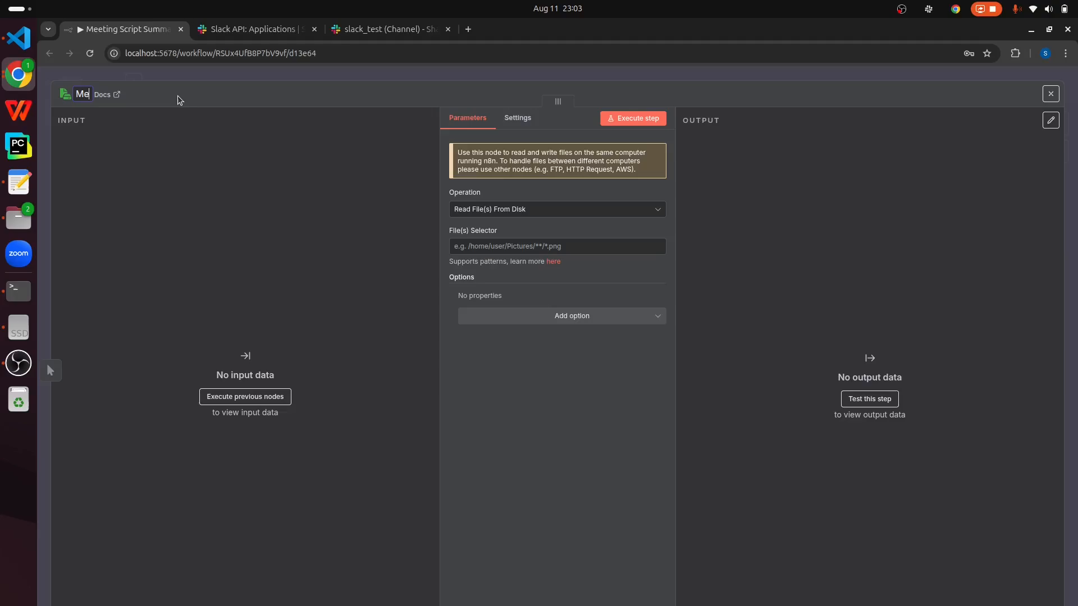
type("eting Script")
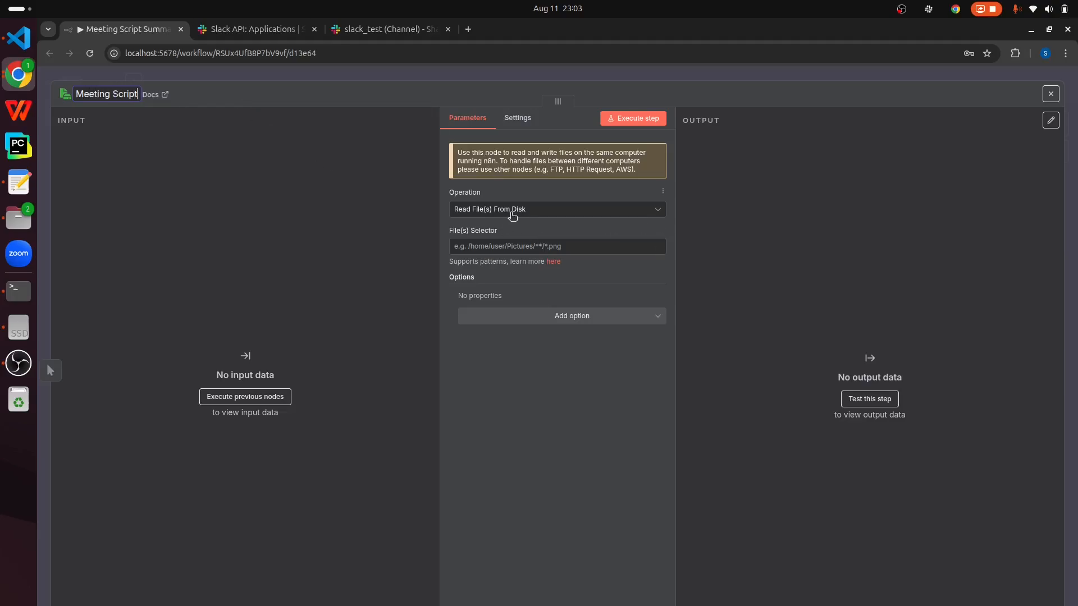
Step: Set the Meeting Script node's file selector to the path of meeting_script_template.txt in the user's Downloads folder and execute the node
left_click(559, 247)
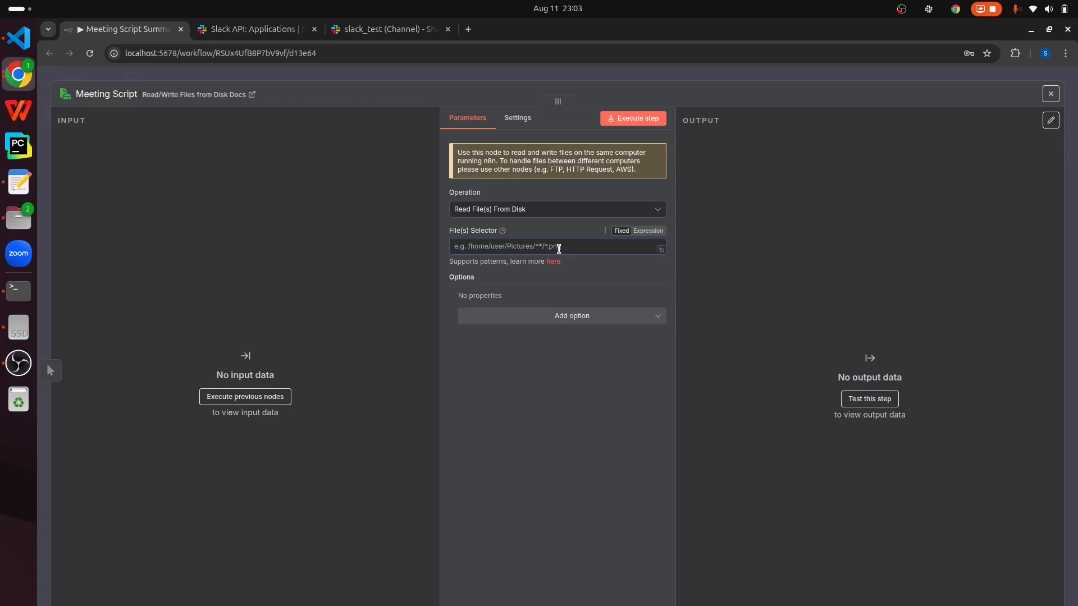
key("ctrl+v")
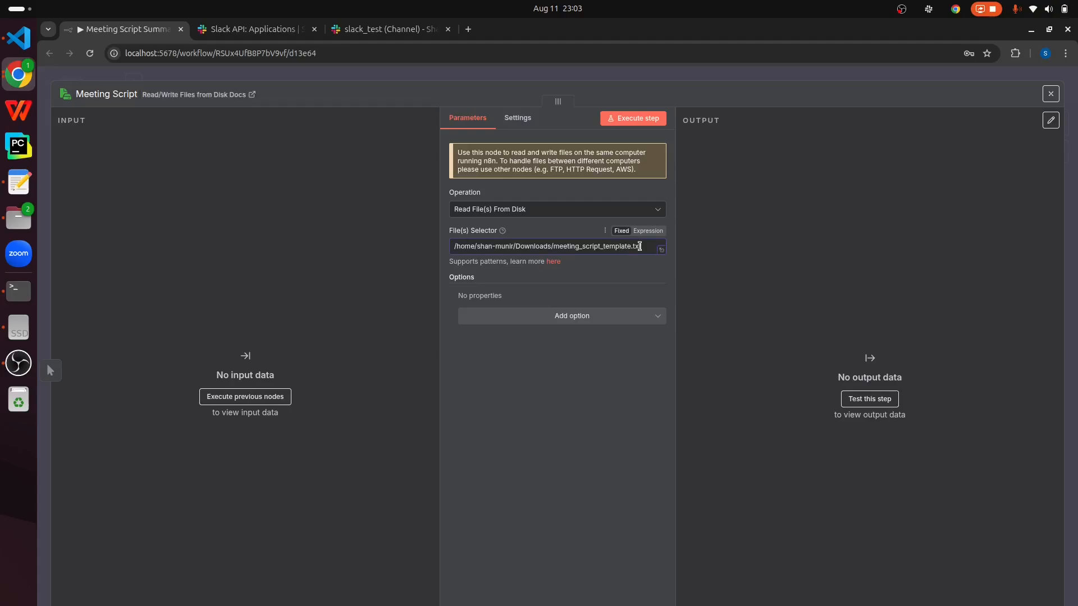
left_click_drag(644, 246, 449, 243)
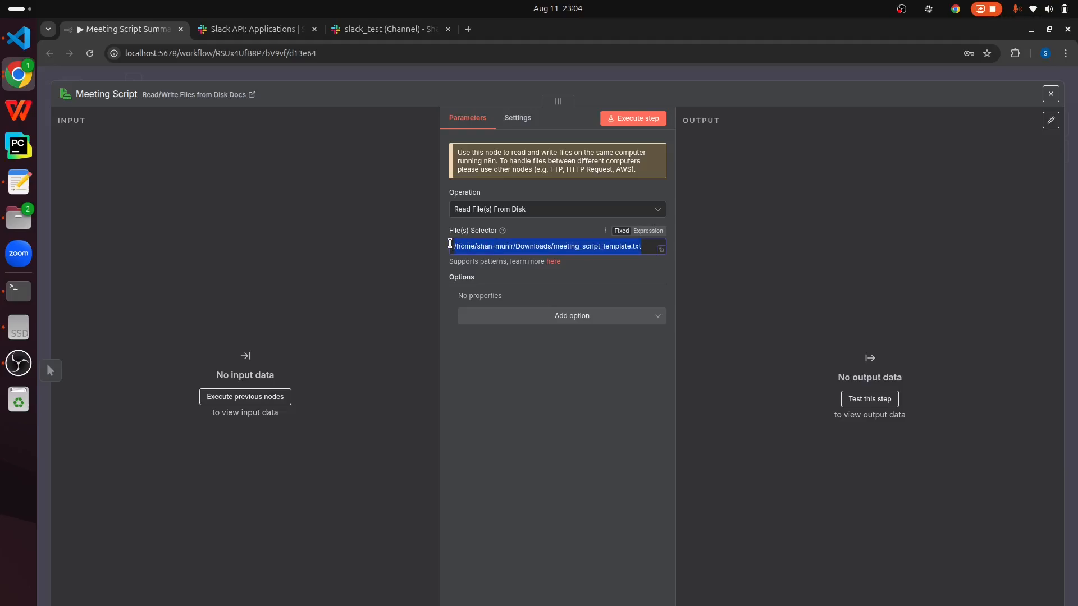
double_click(594, 248)
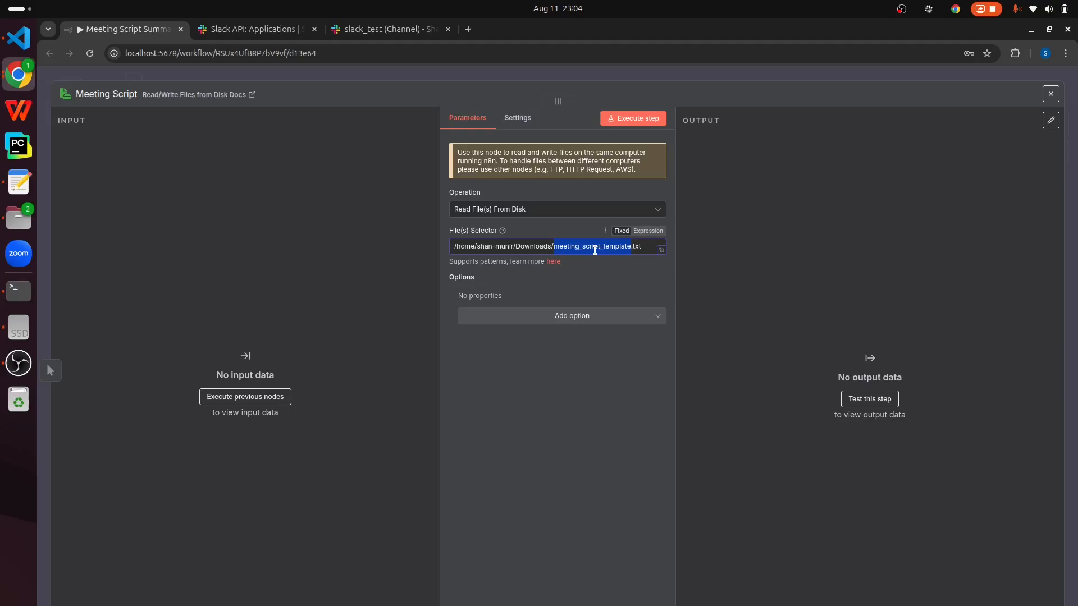
left_click(627, 248)
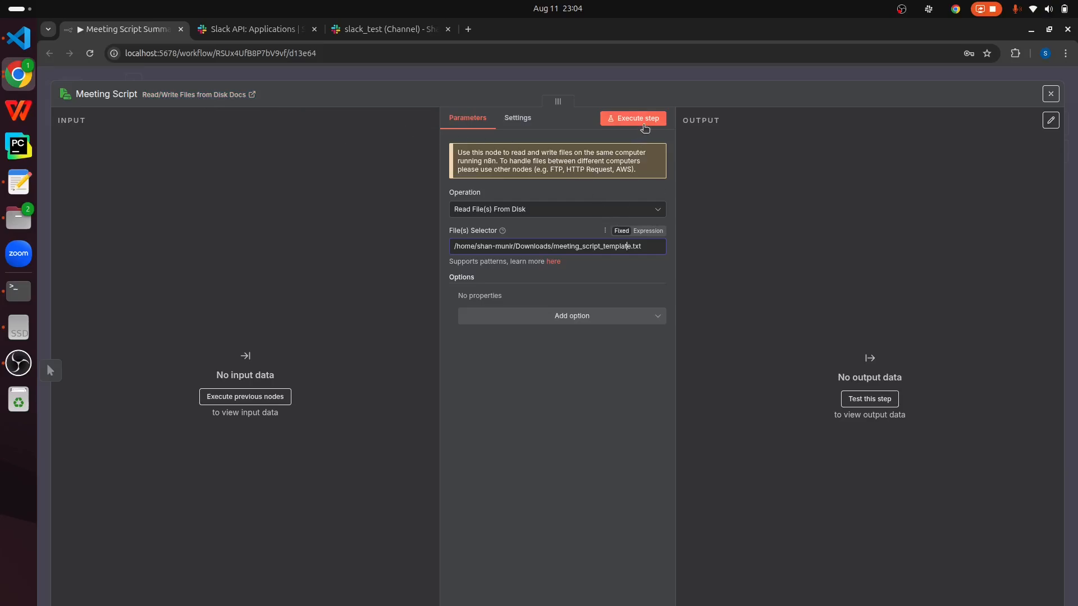
left_click(645, 128)
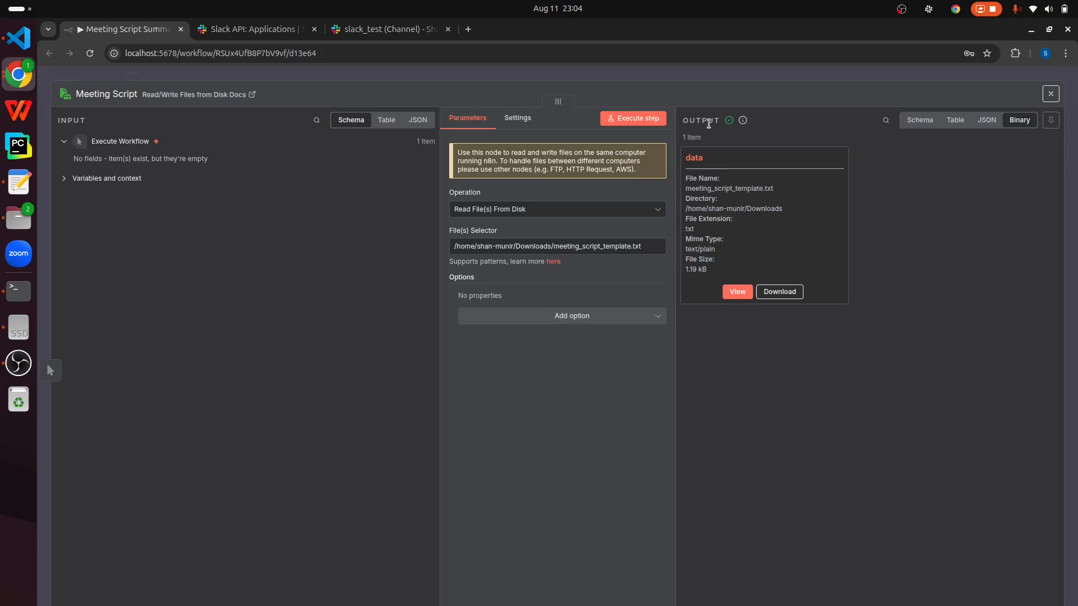
Step: Examine the full text of the file in the Meeting Script node's output and return to the canvas
left_click(737, 292)
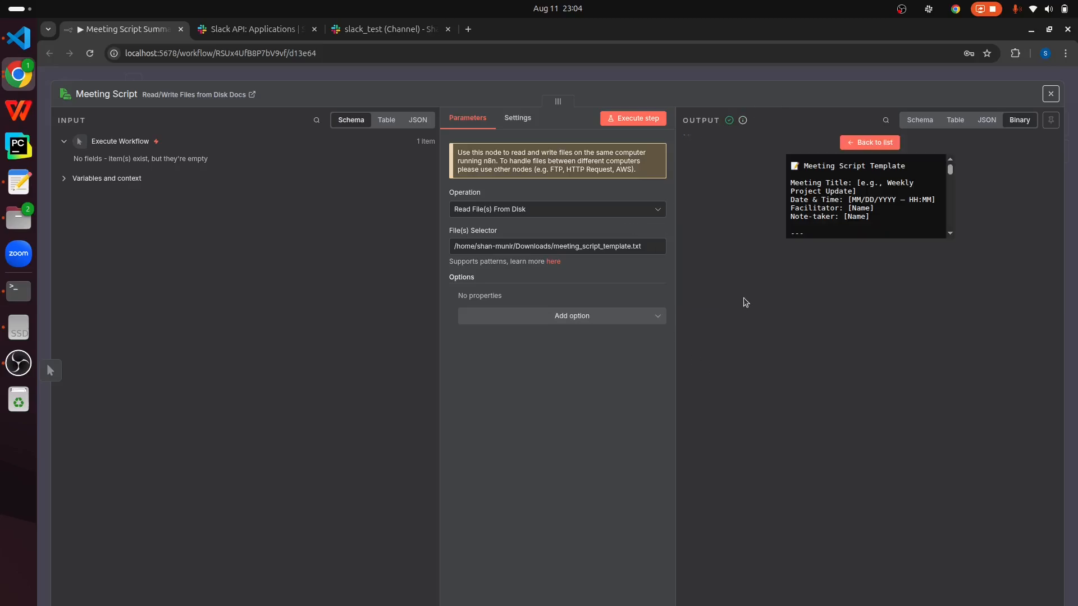
scroll(841, 191, "down", 5)
scroll(847, 191, "up", 3)
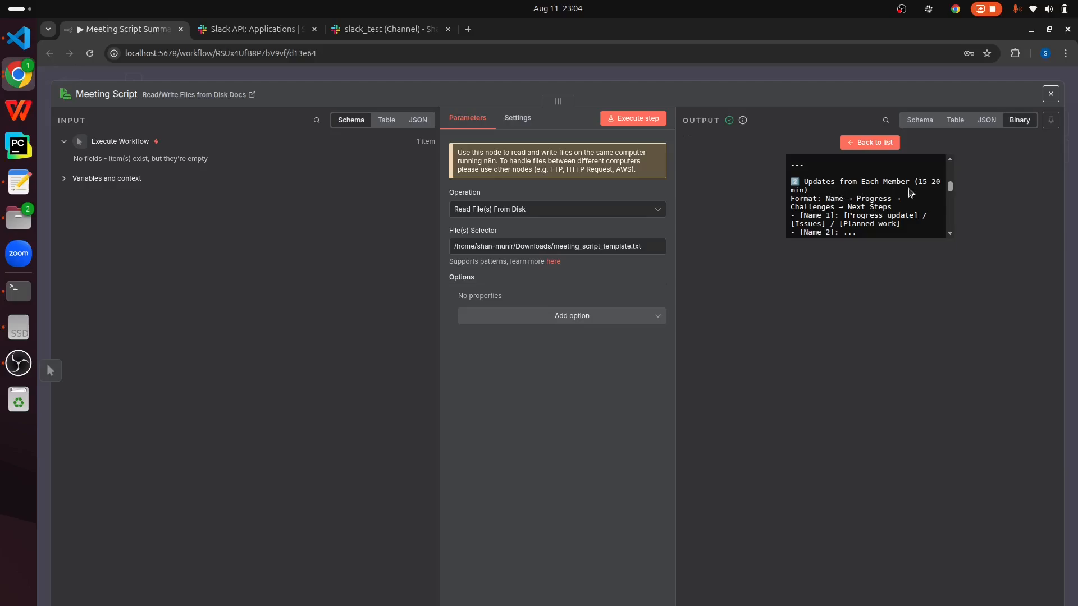
scroll(909, 192, "up", 4)
scroll(910, 192, "down", 5)
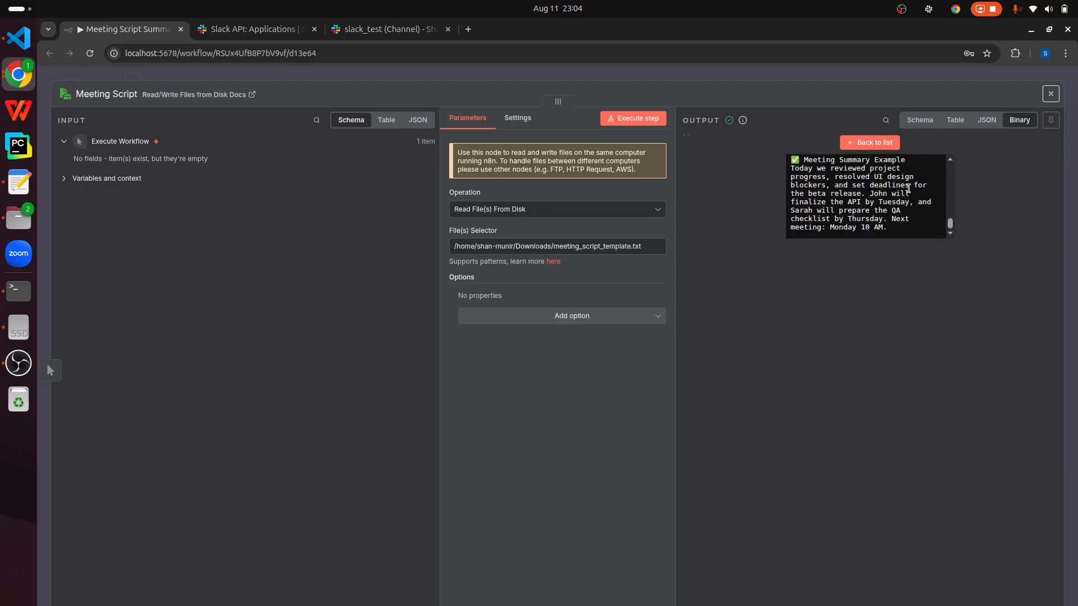
scroll(873, 184, "up", 5)
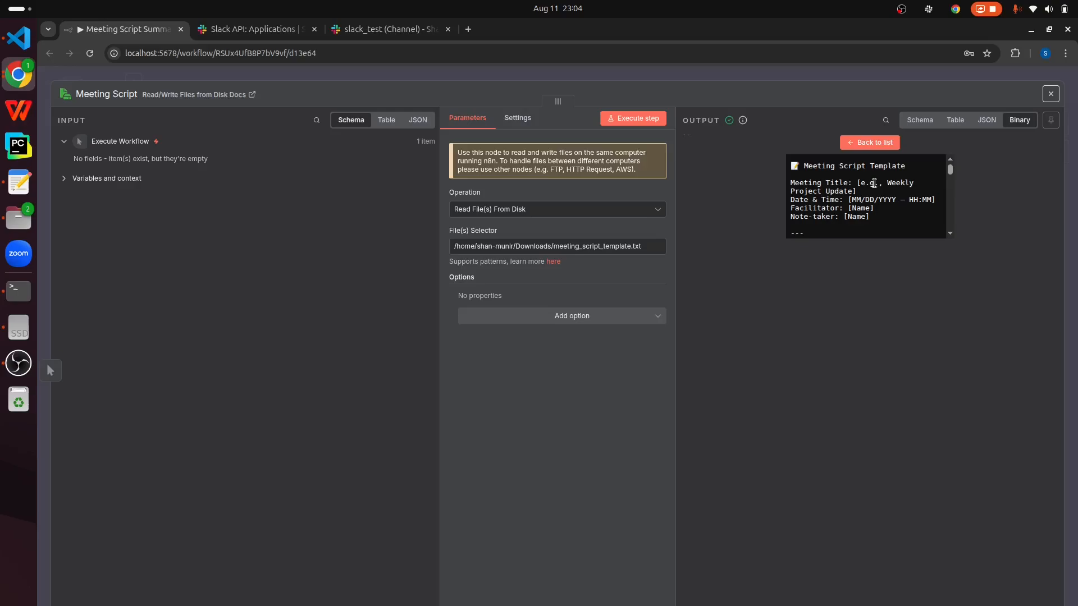
scroll(873, 183, "down", 5)
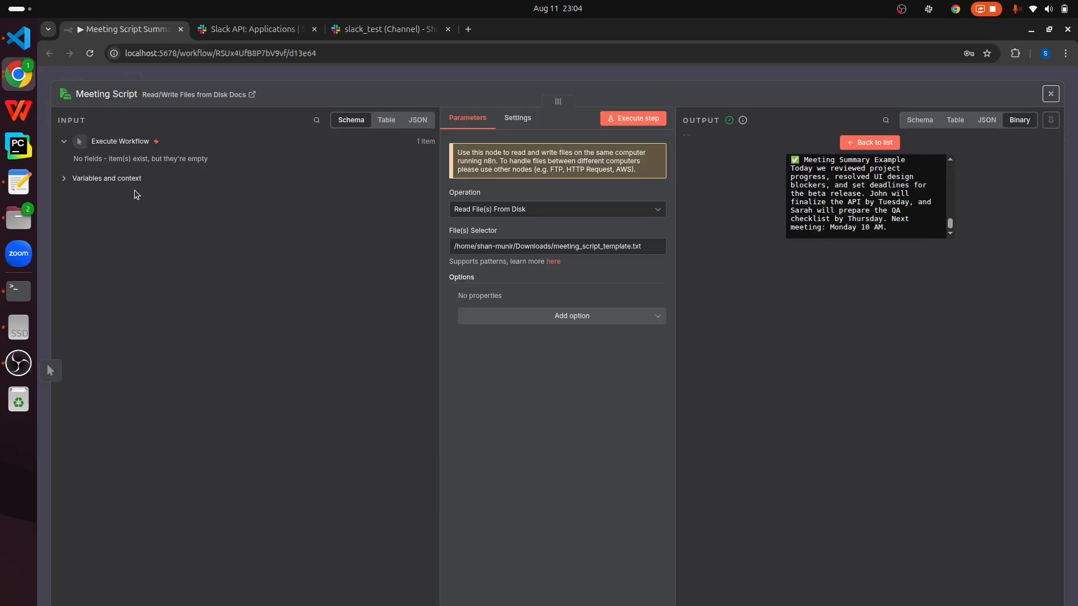
left_click(93, 74)
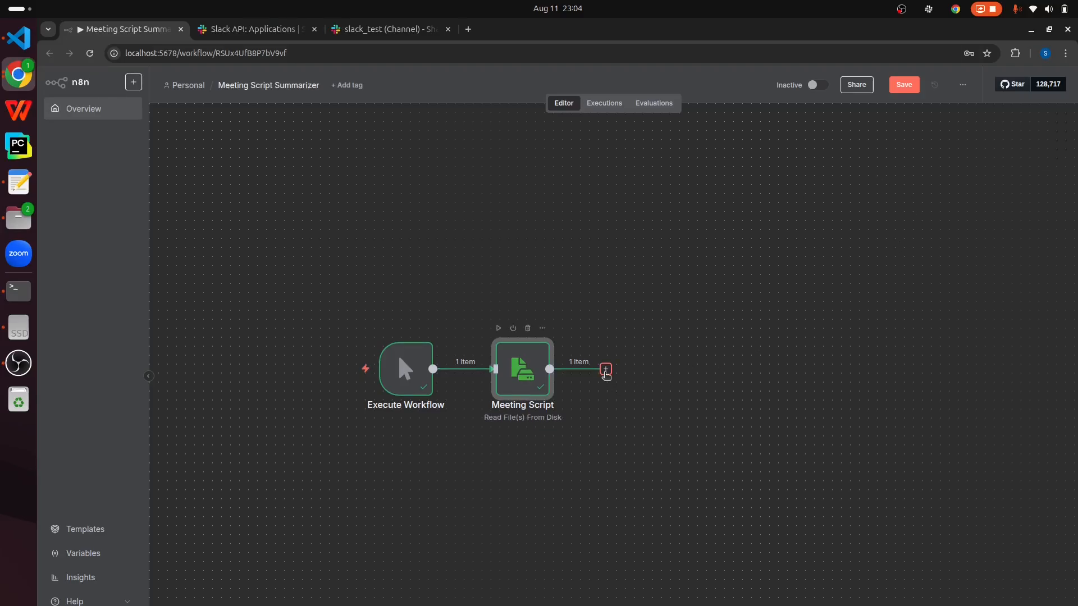
Step: Add an Extract from File node with the Extract from text file action after the Meeting Script node
left_click(606, 369)
type("binar")
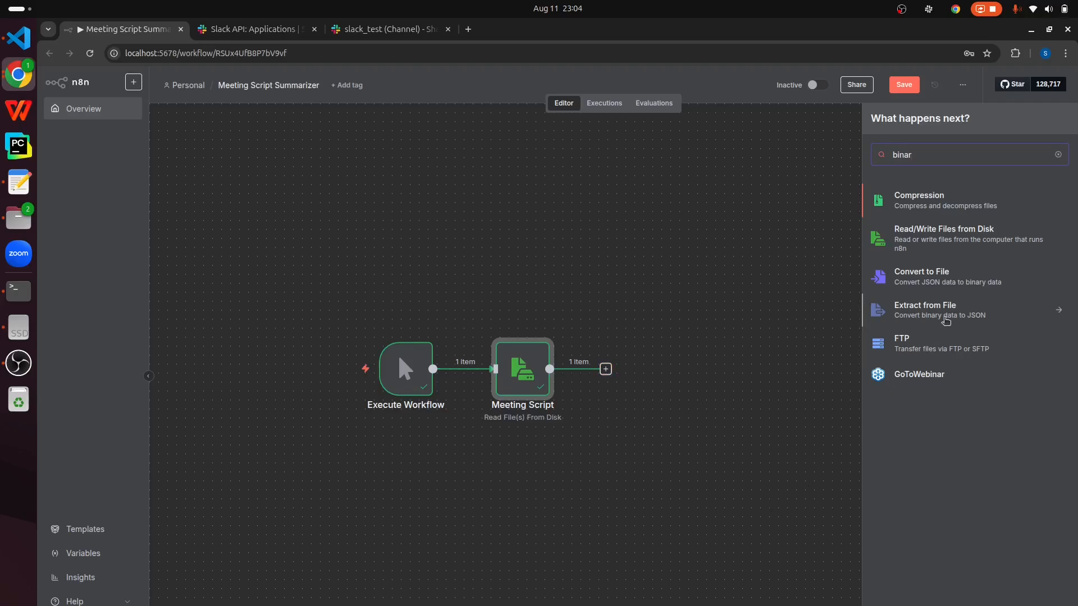
left_click(958, 315)
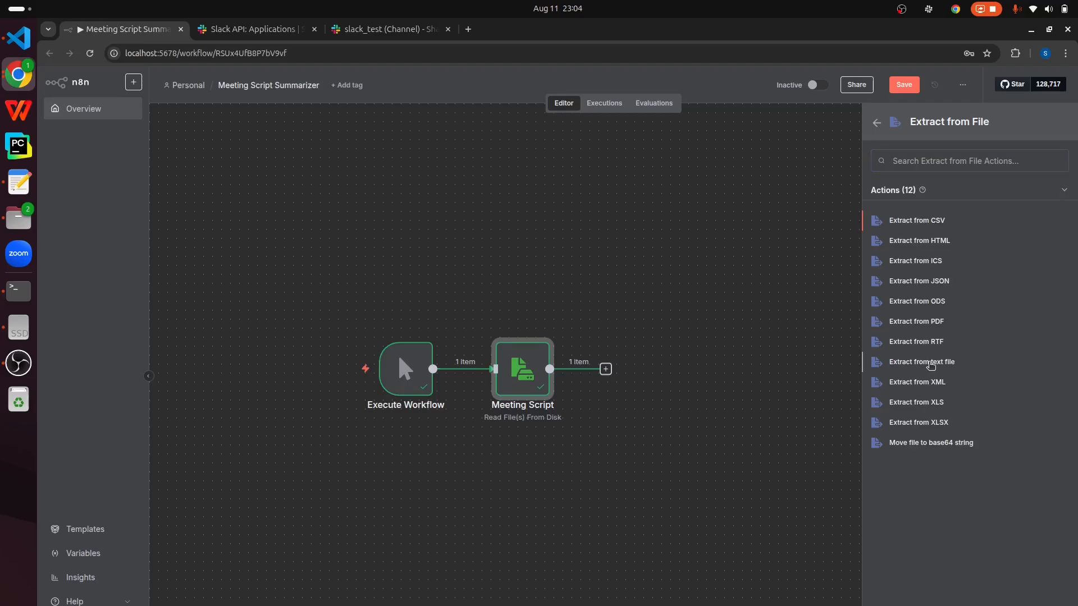
left_click(931, 364)
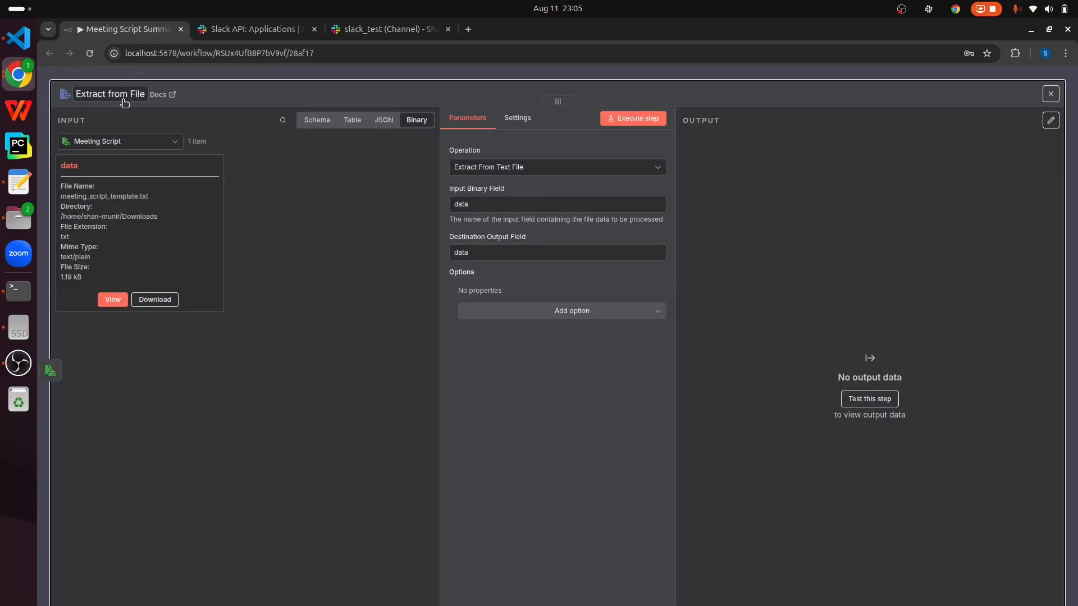
Step: Rename the Extract from File node to "Convert Data to Json", execute it and return to the canvas
left_click(124, 101)
type("Conve")
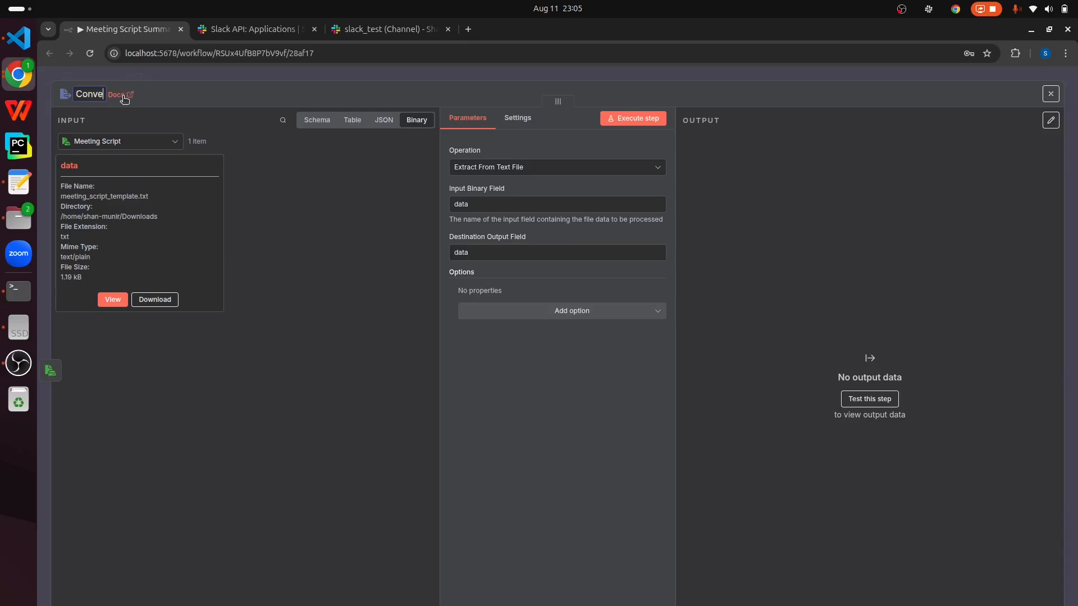
type("rt Data to Json")
left_click(640, 124)
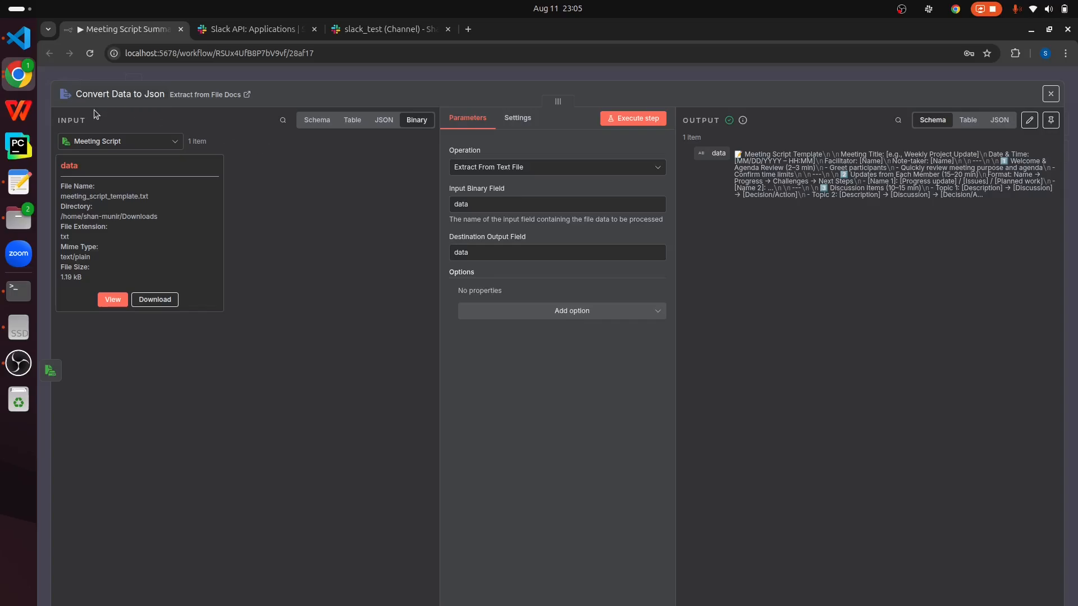
left_click(87, 72)
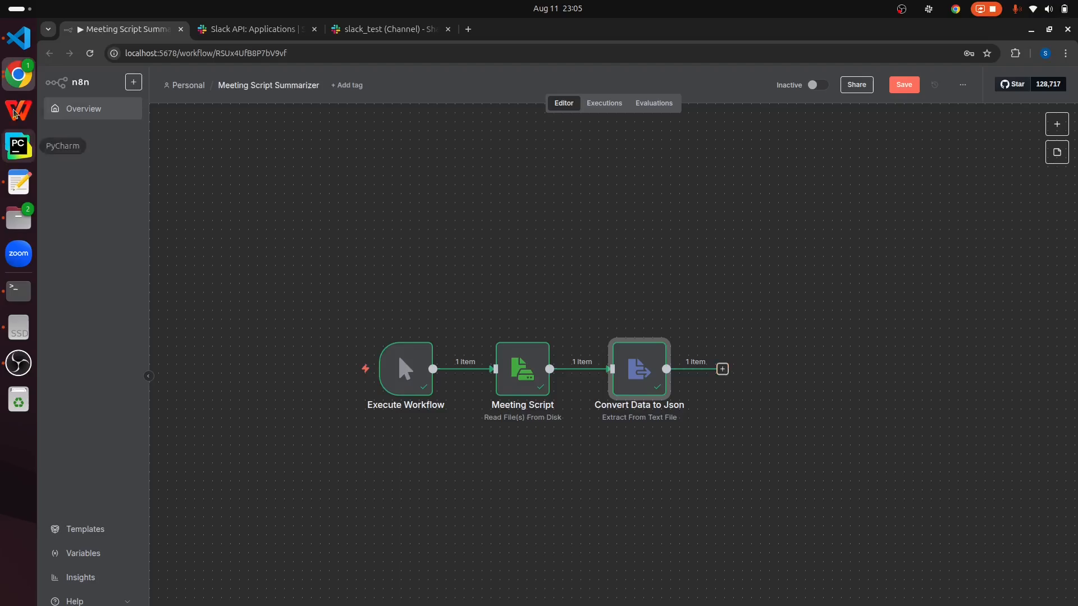
Step: Add an Edit Fields (Set) node after Convert Data to Json and rename it to "Set Transcript"
left_click(724, 370)
type("Set")
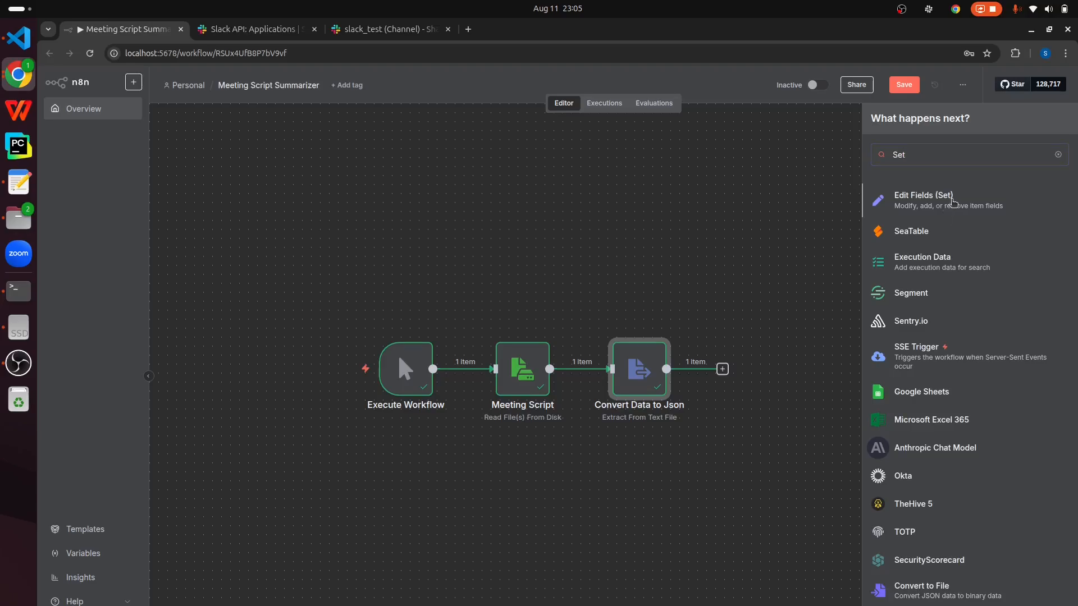
left_click(953, 202)
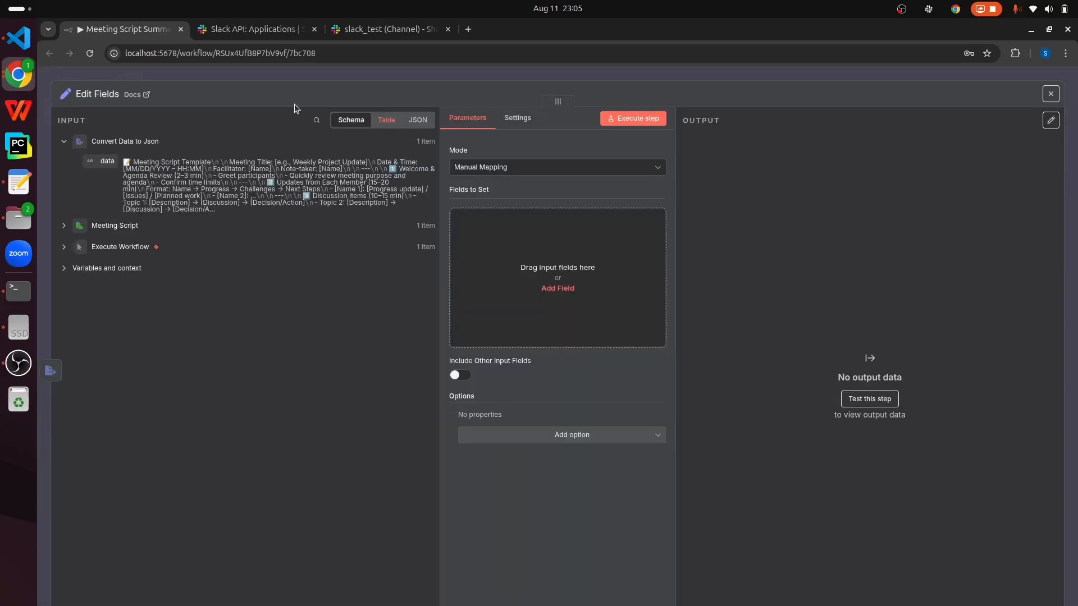
left_click(118, 93)
type("Set")
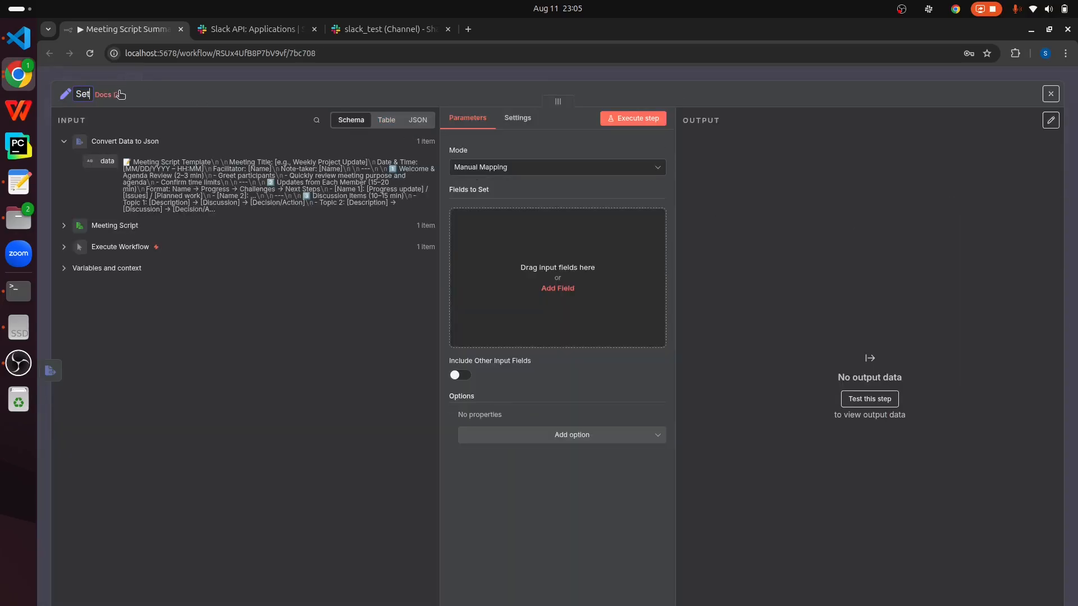
type(" Transcript")
Step: Add a String field "transcript" mapped to {{ $json.data }} in the Set Transcript node and execute the node
left_click(557, 288)
left_click(500, 219)
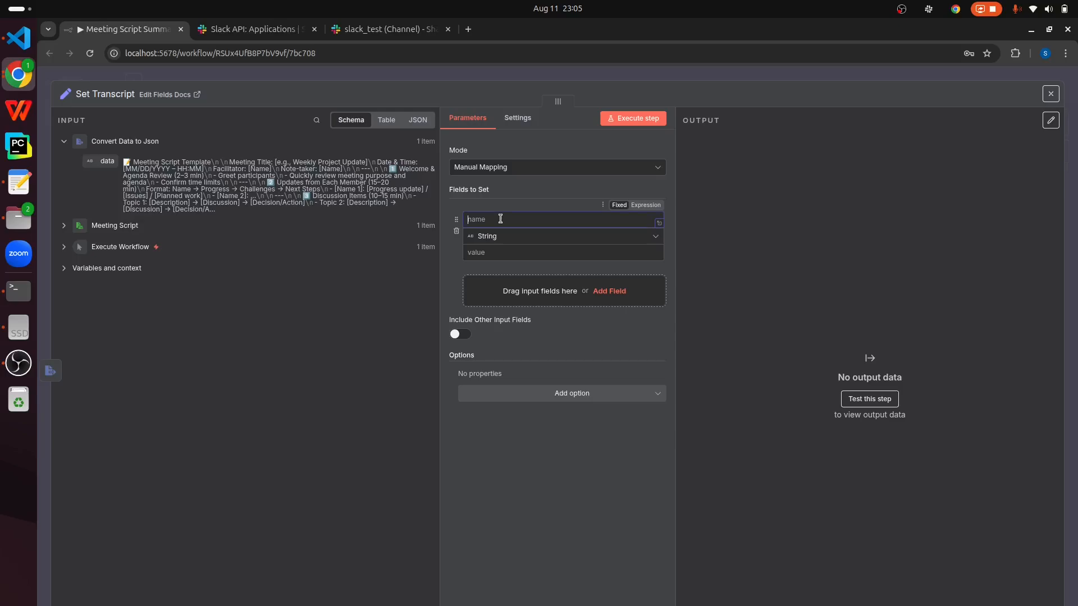
type("transcript")
left_click_drag(107, 161, 538, 244)
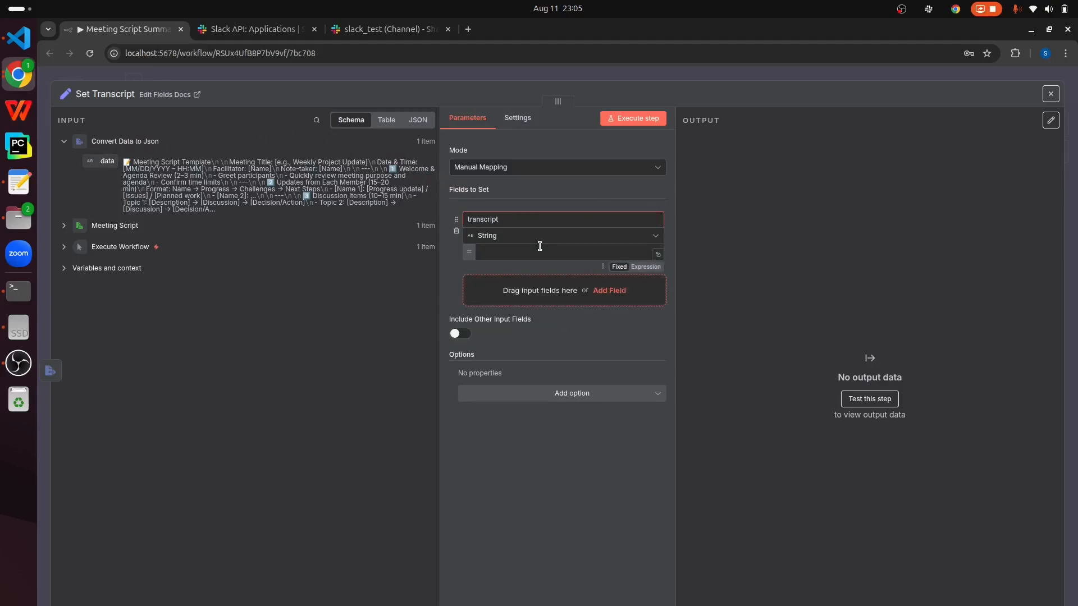
left_click(656, 120)
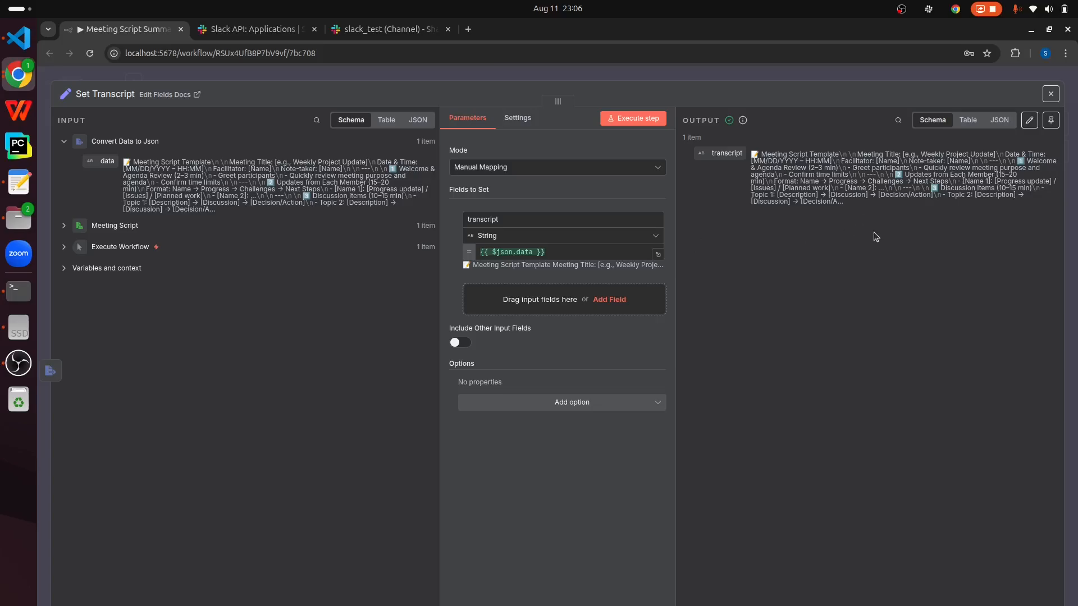
left_click(86, 72)
Step: Add an OpenAI node with the Message a model action after the Set Transcript node
left_click(839, 370)
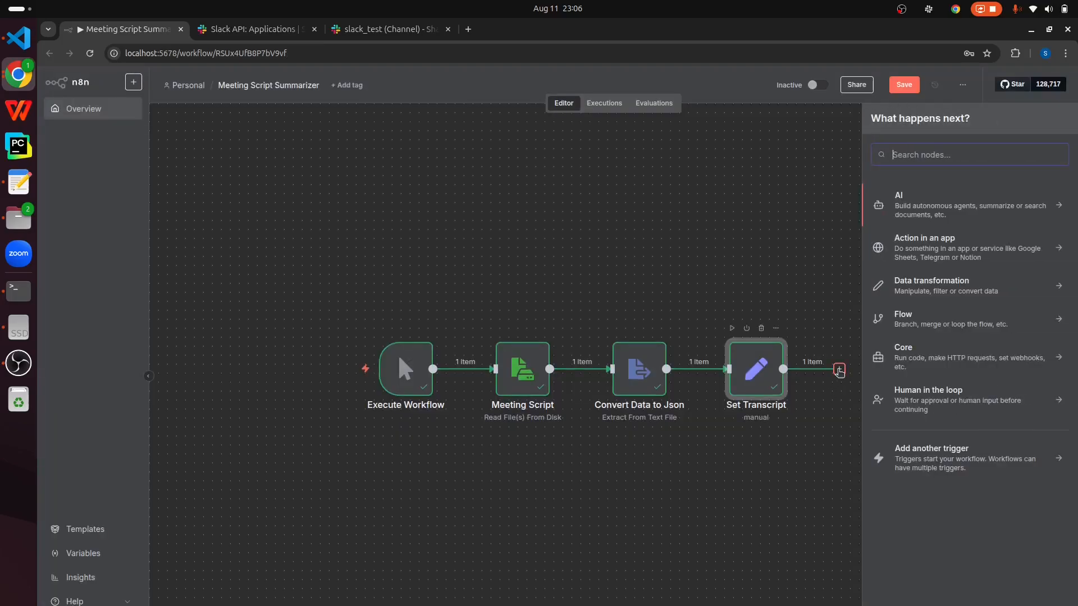
type("Open")
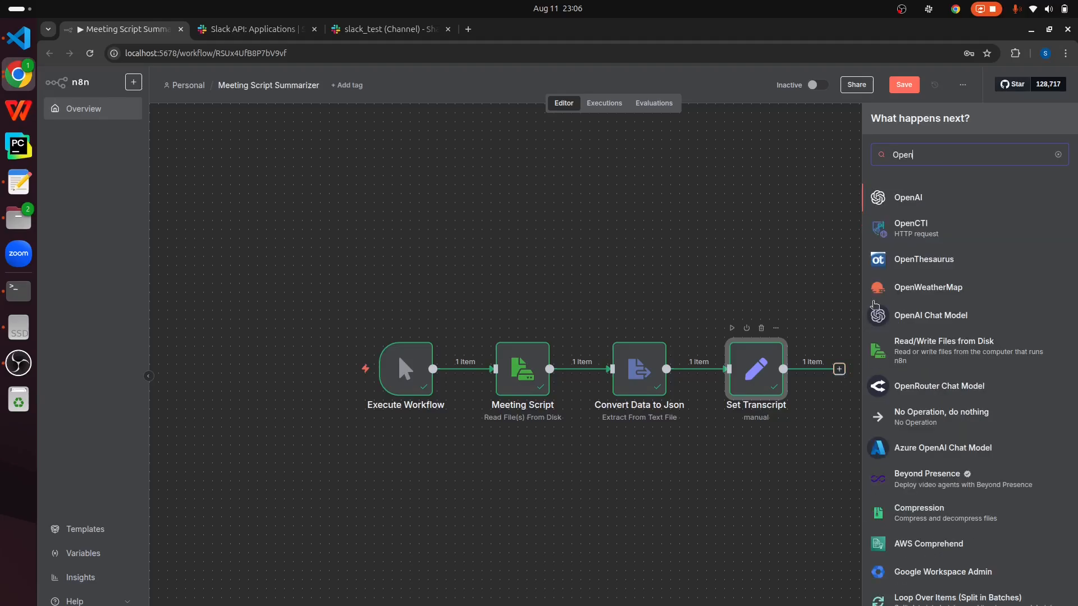
left_click(946, 200)
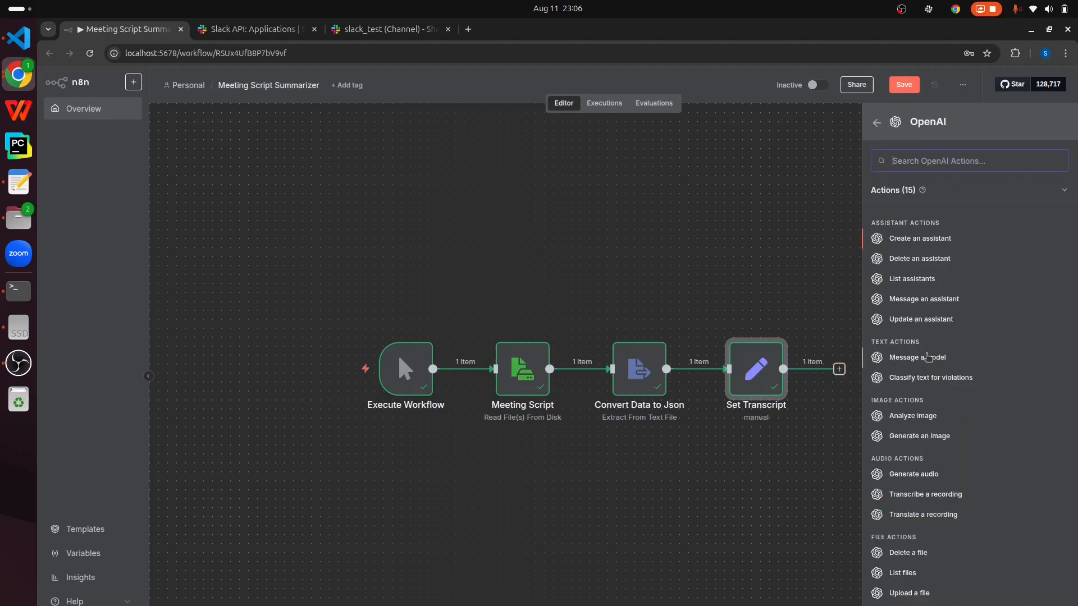
left_click(928, 357)
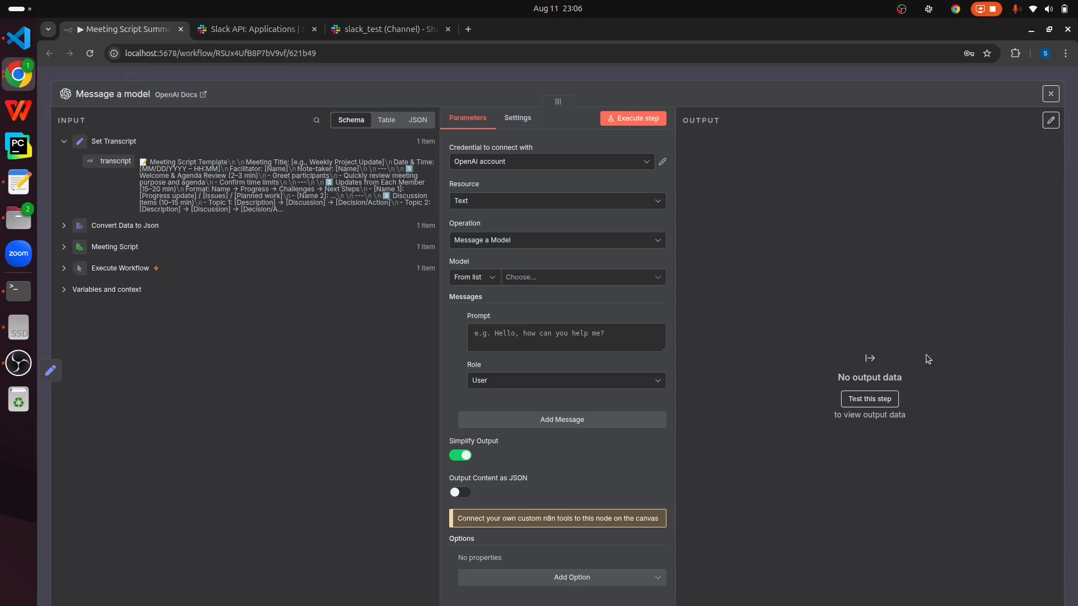
Step: Check the OpenAI account credential's connection and set the node's model to GPT-4O
left_click(664, 162)
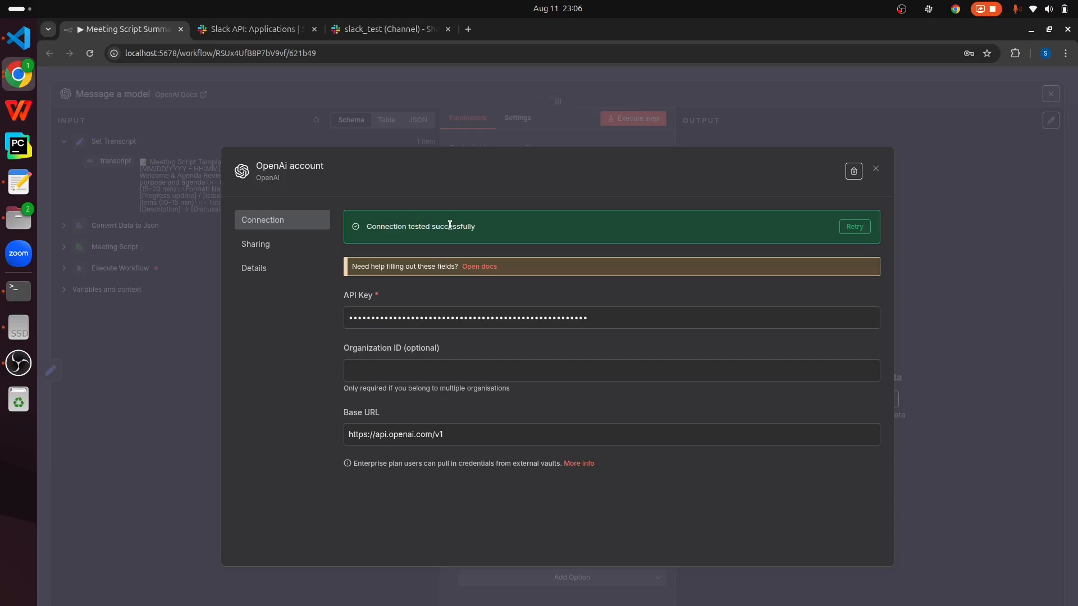
left_click(876, 169)
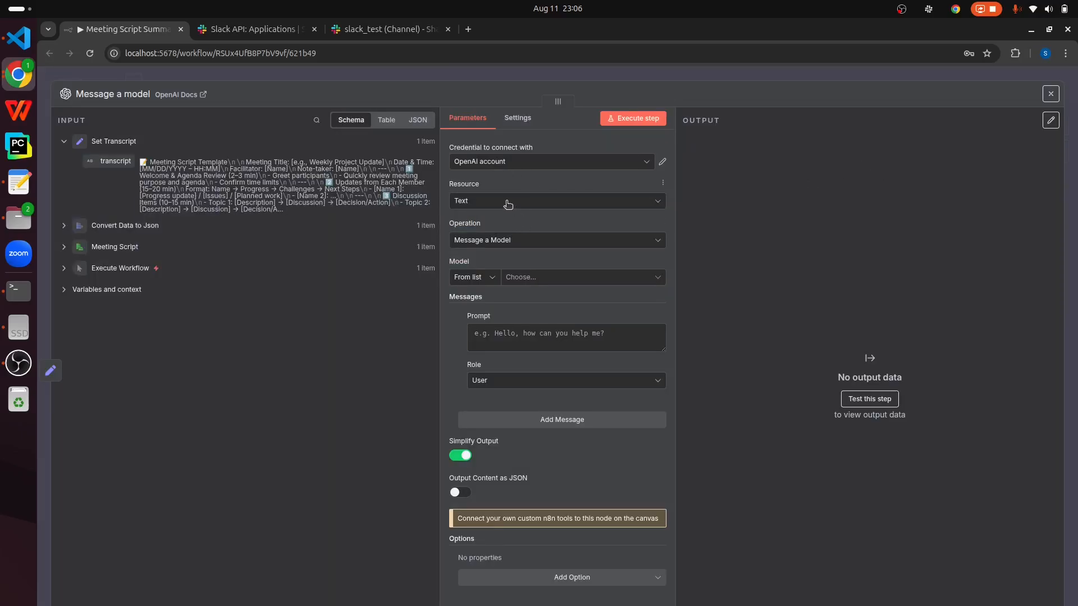
left_click(661, 278)
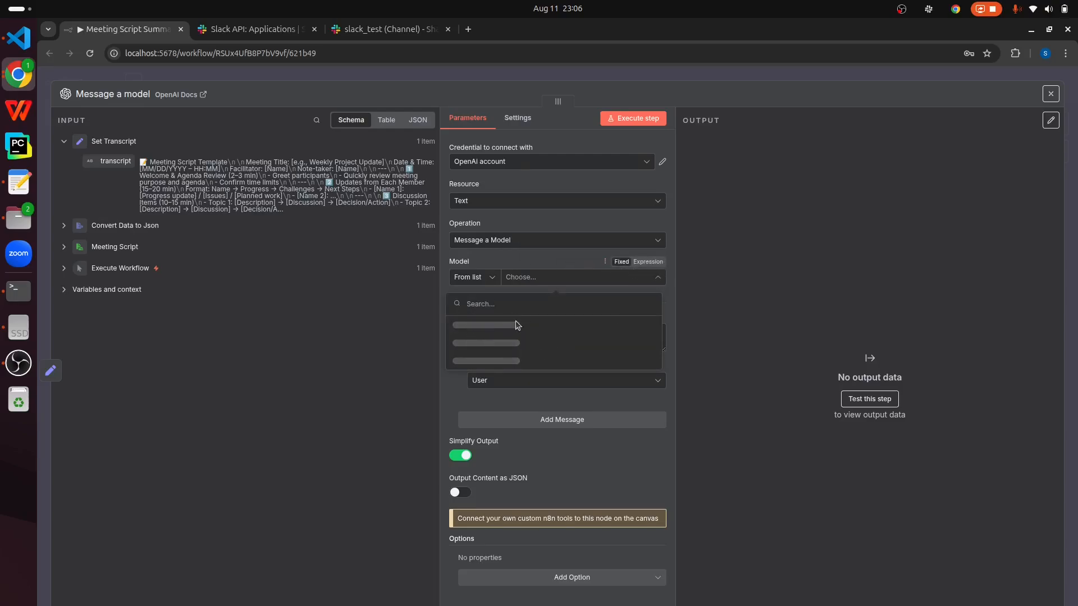
left_click(476, 327)
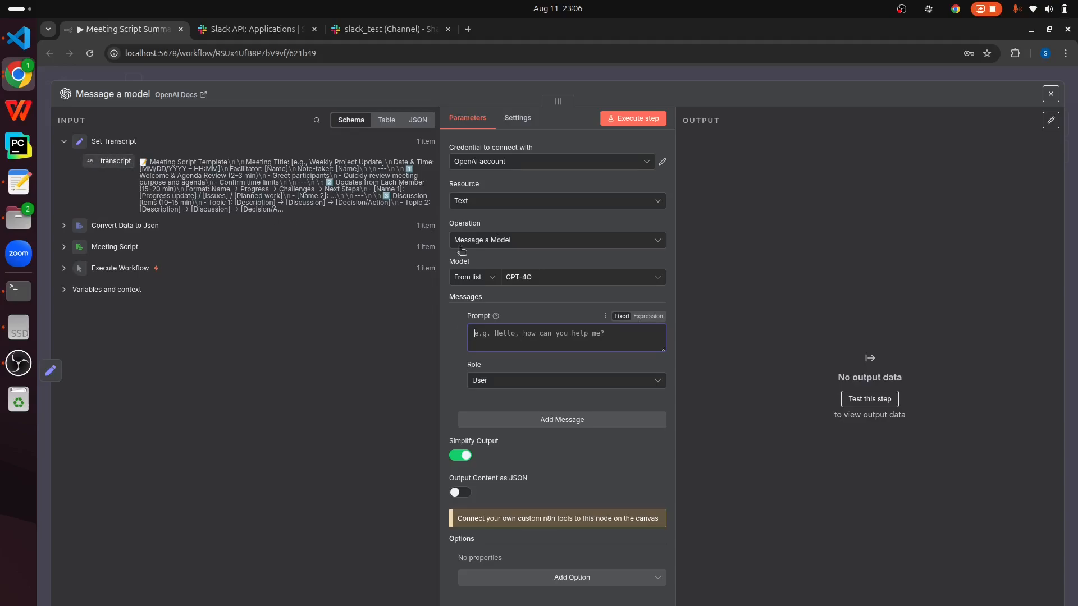
Step: Set the prompt as an expression: "Summarize the following meeting transcript in a few sentences: {{$json["transcript"]}}"
left_click(650, 317)
left_click(488, 331)
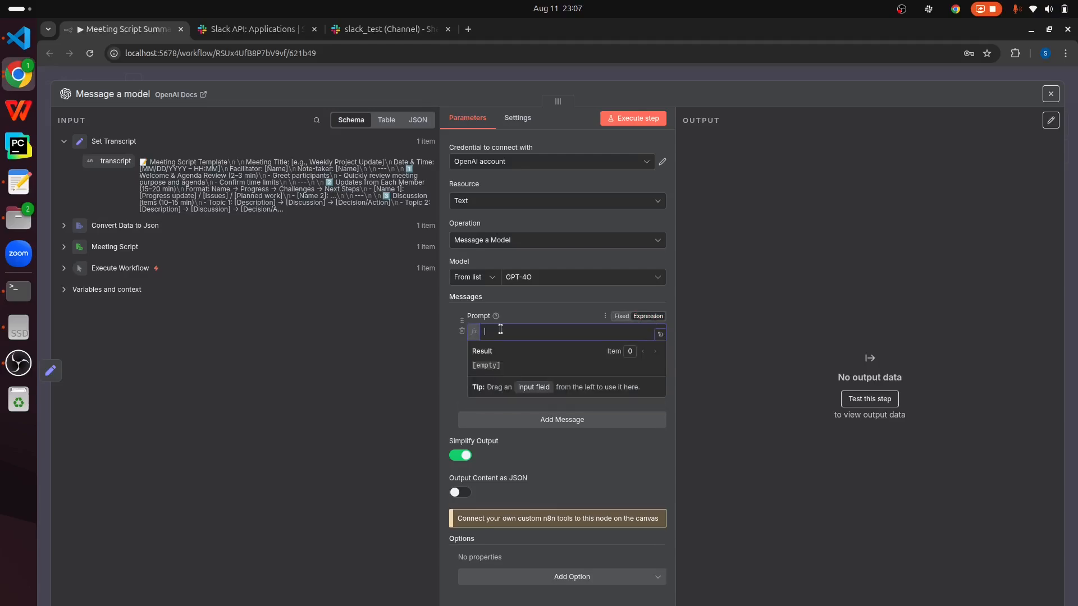
type("Summarize the following meeting transcript in a few sentences: {{$json[\"transcript\"]}}")
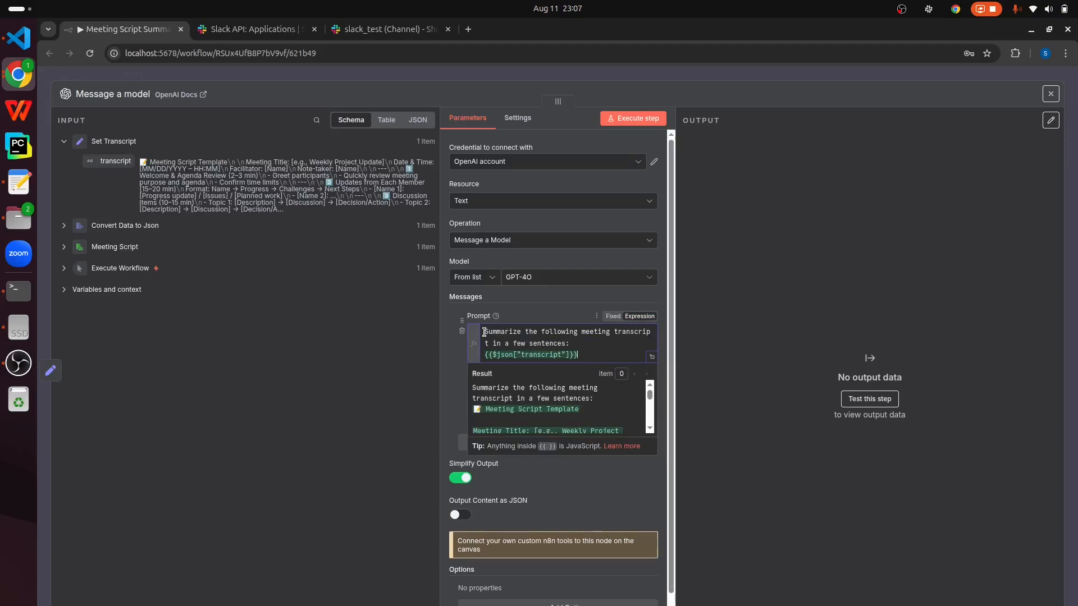
left_click_drag(484, 332, 585, 340)
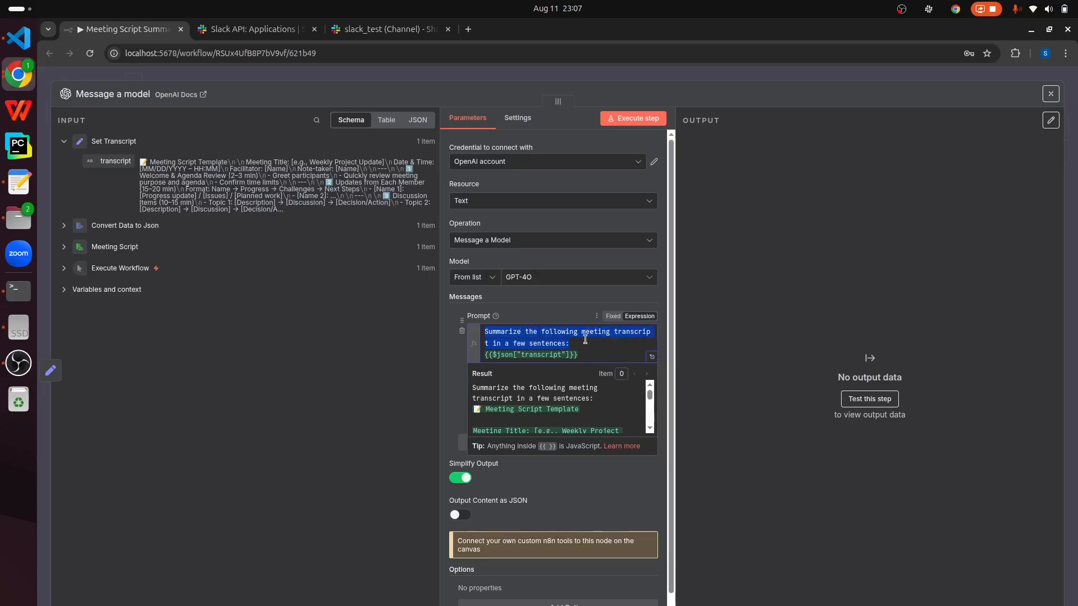
Step: Check the prompt's transcript expression and its resolved preview, and execute the Message a model node
double_click(540, 354)
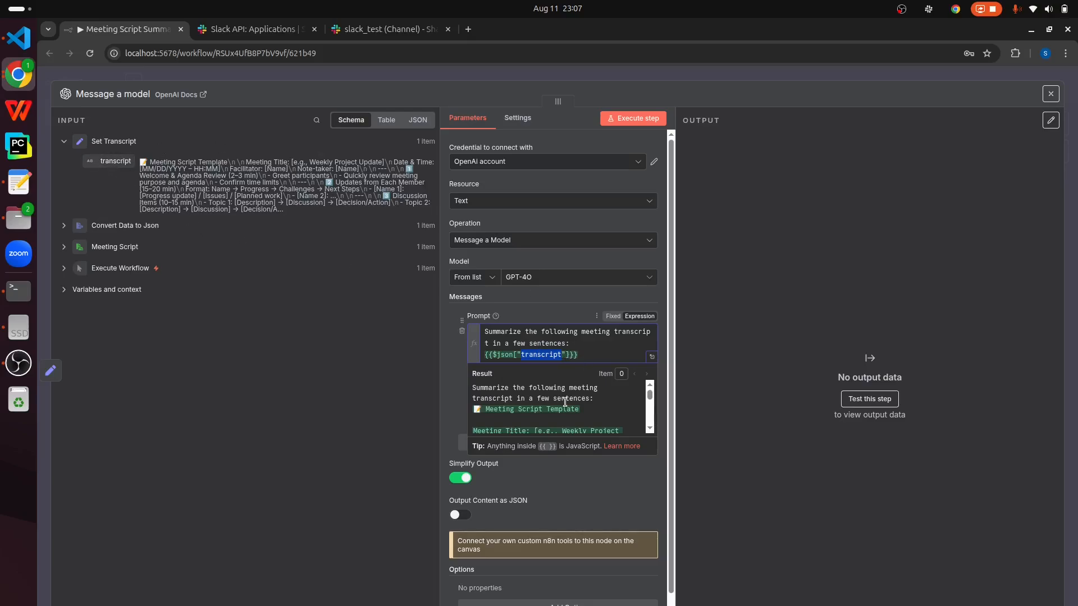
scroll(565, 402, "down", 10)
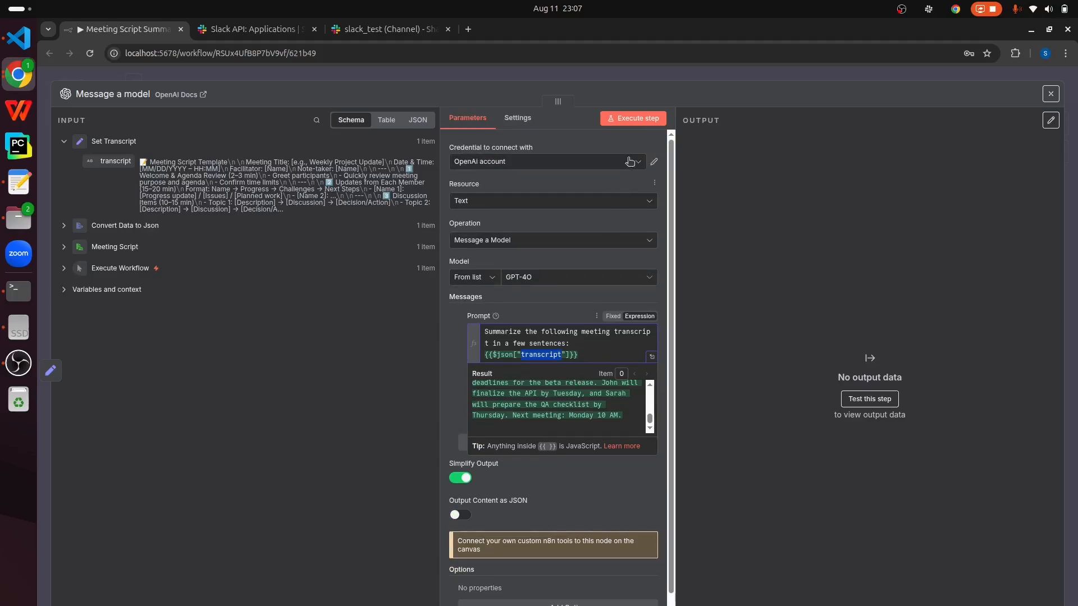
left_click(462, 380)
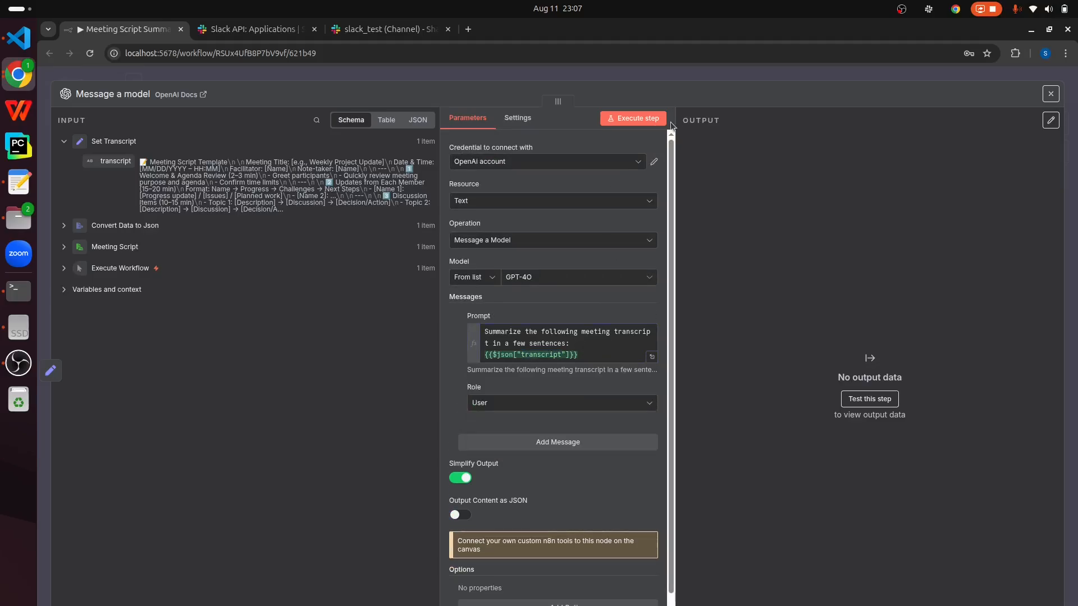
left_click(645, 121)
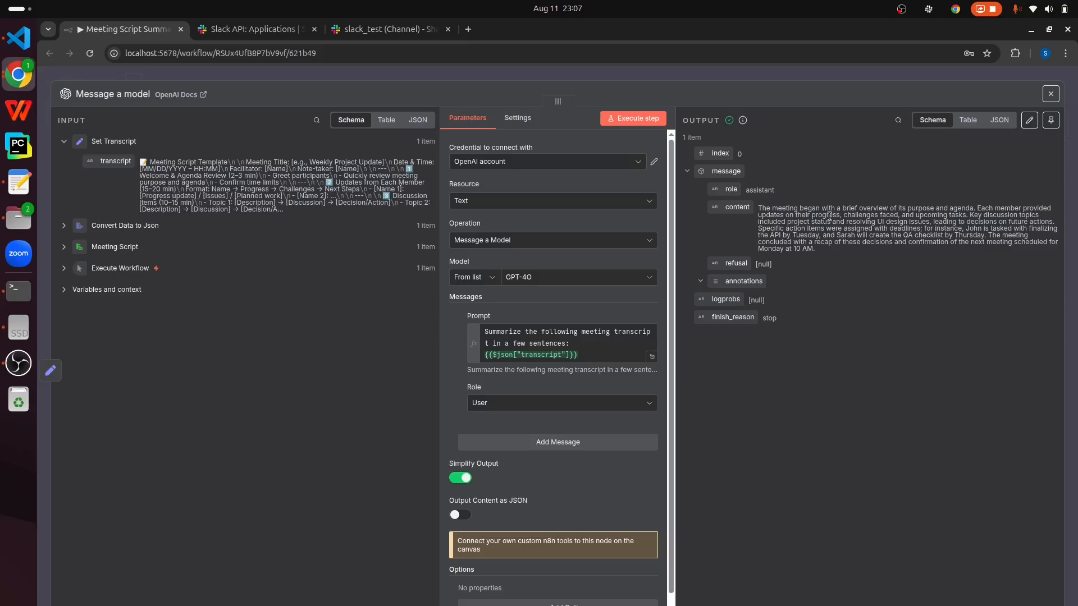
Step: Compare the generated summary with the transcript in the prompt preview and return to the workflow canvas
left_click_drag(826, 253, 757, 206)
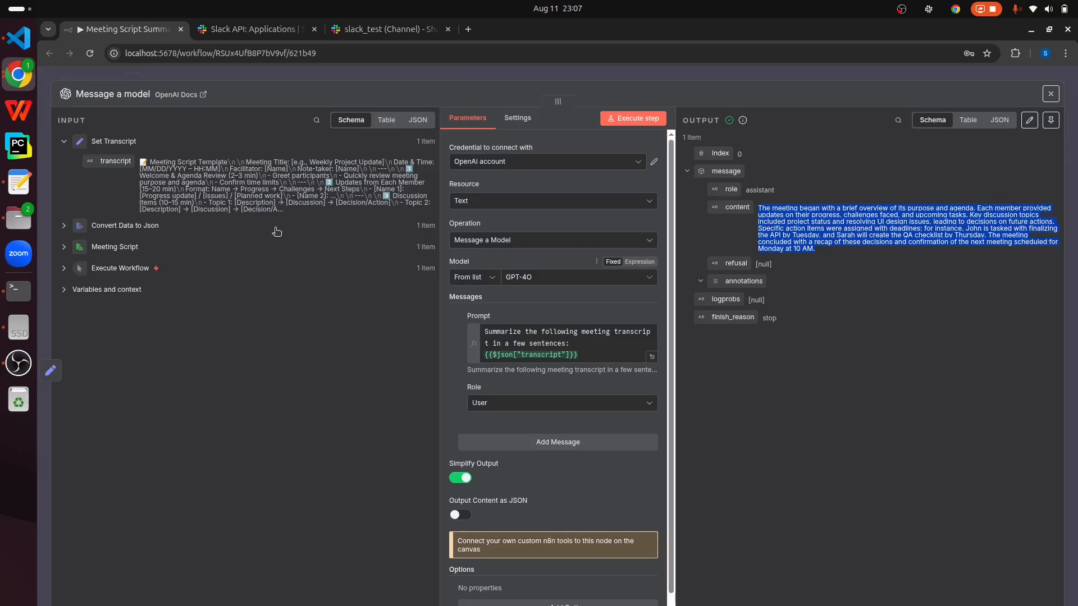
left_click(547, 343)
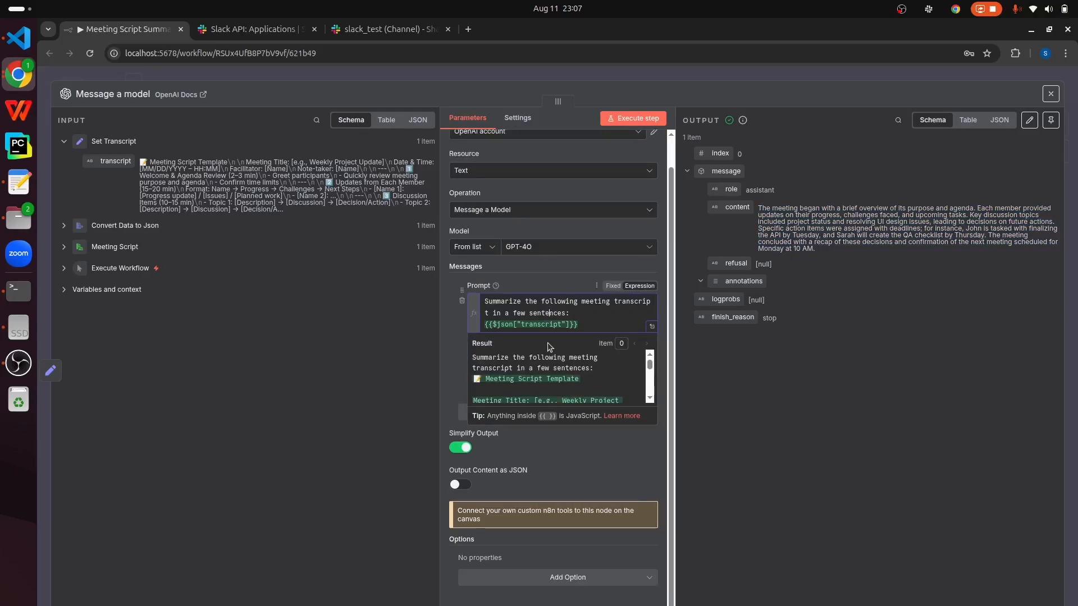
scroll(582, 396, "down", 5)
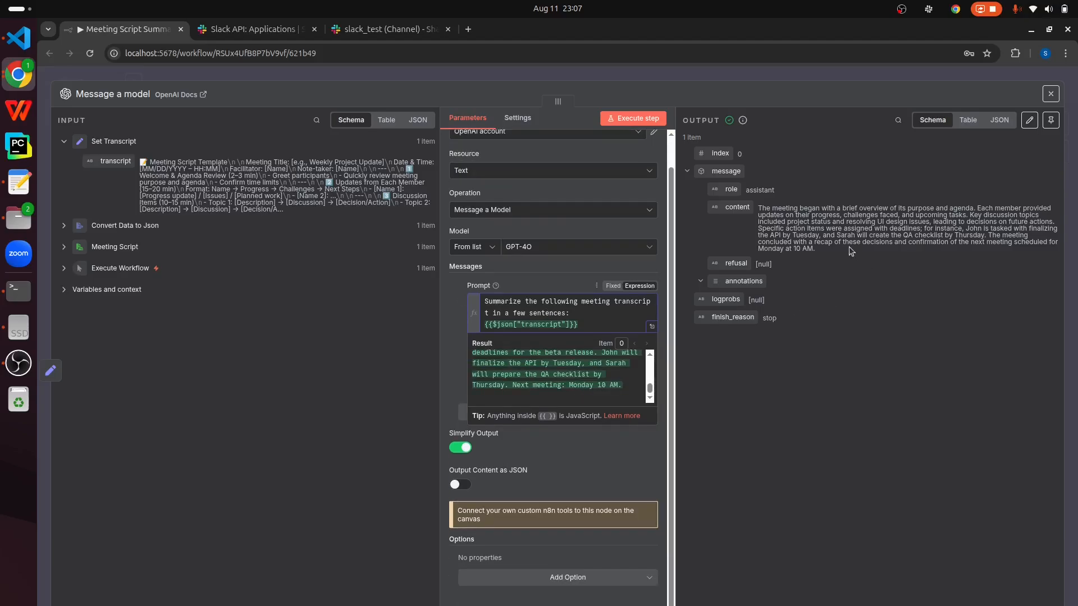
left_click_drag(840, 250, 768, 212)
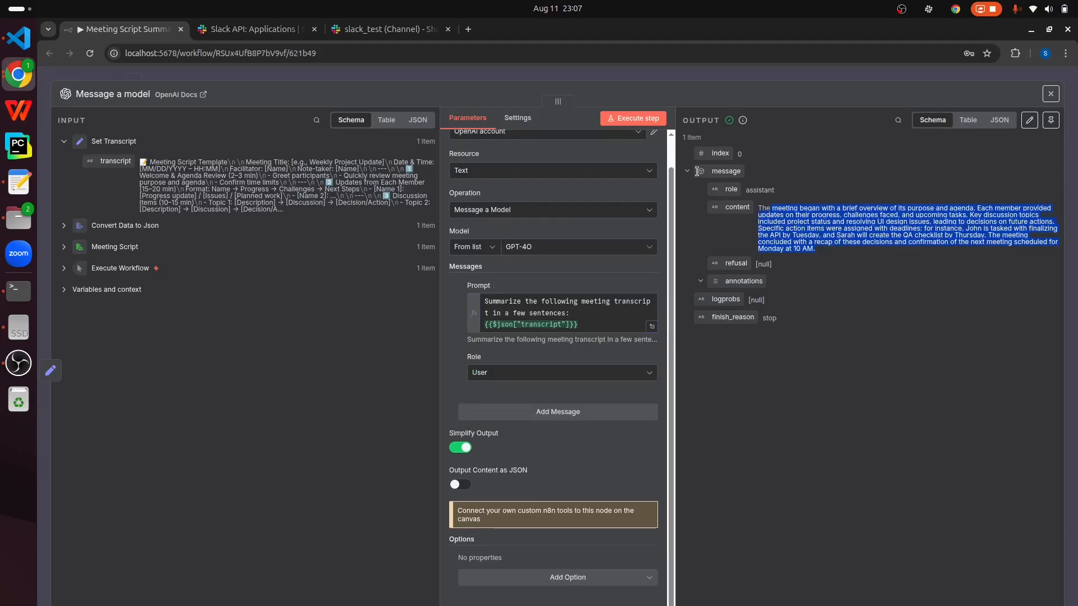
left_click(96, 75)
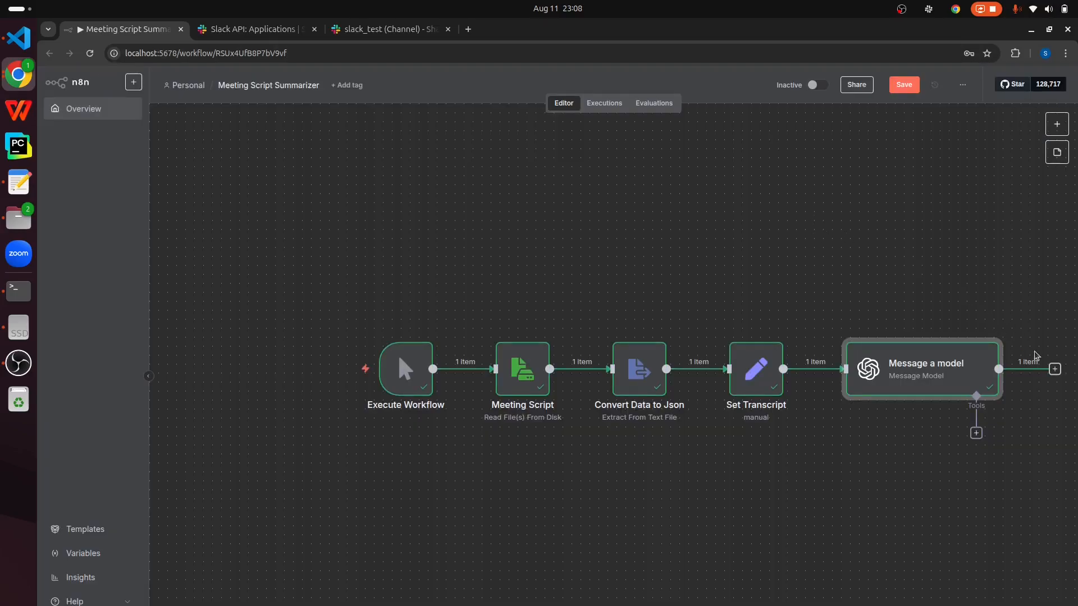
Step: Add a Slack node with the Send a message action after the Message a model node
left_click(1054, 369)
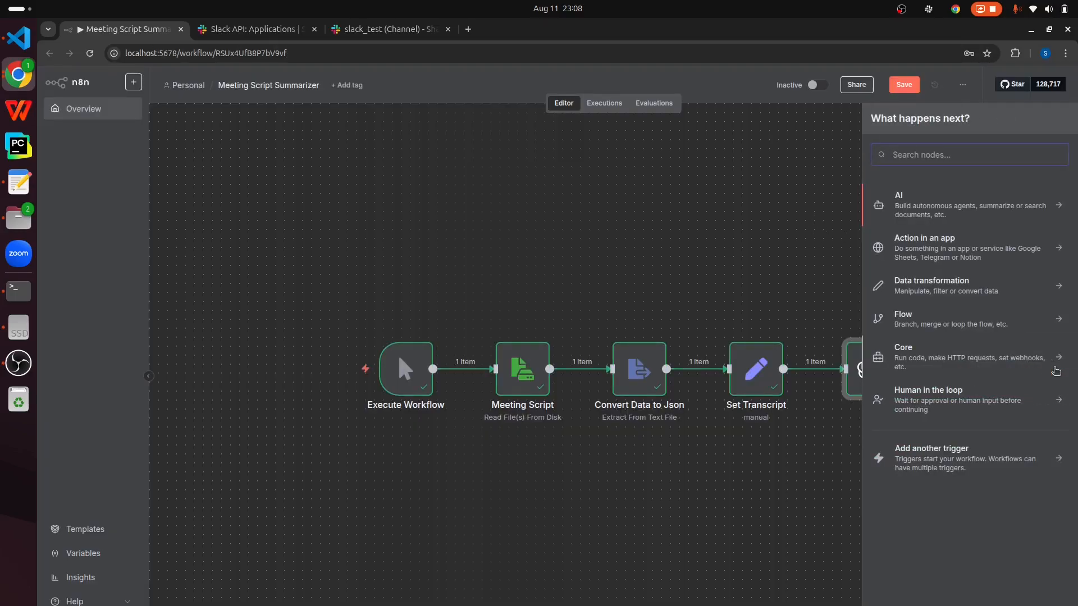
type("Slac")
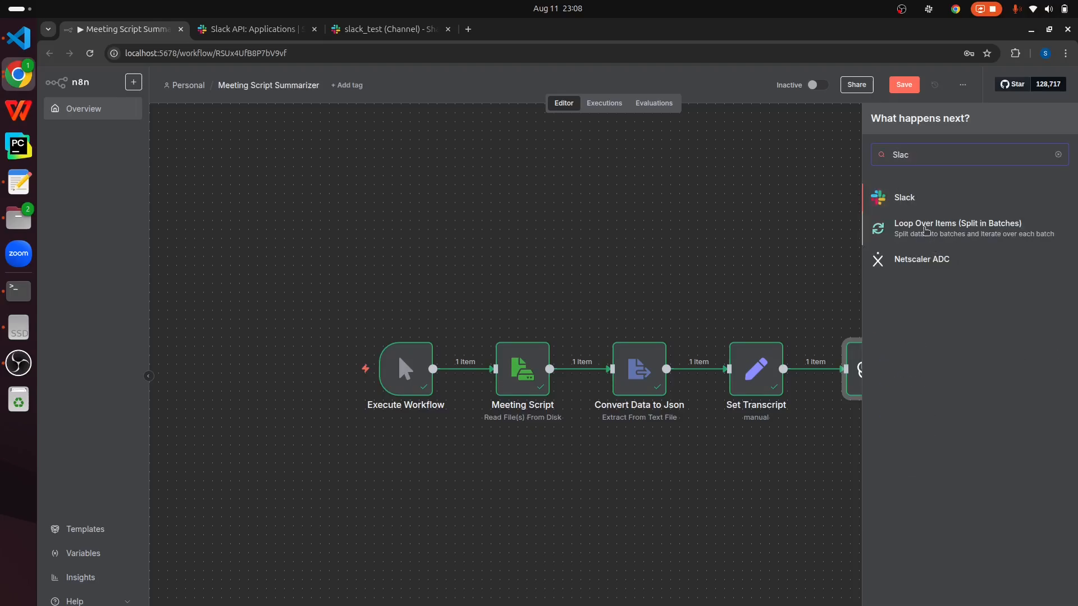
left_click(905, 199)
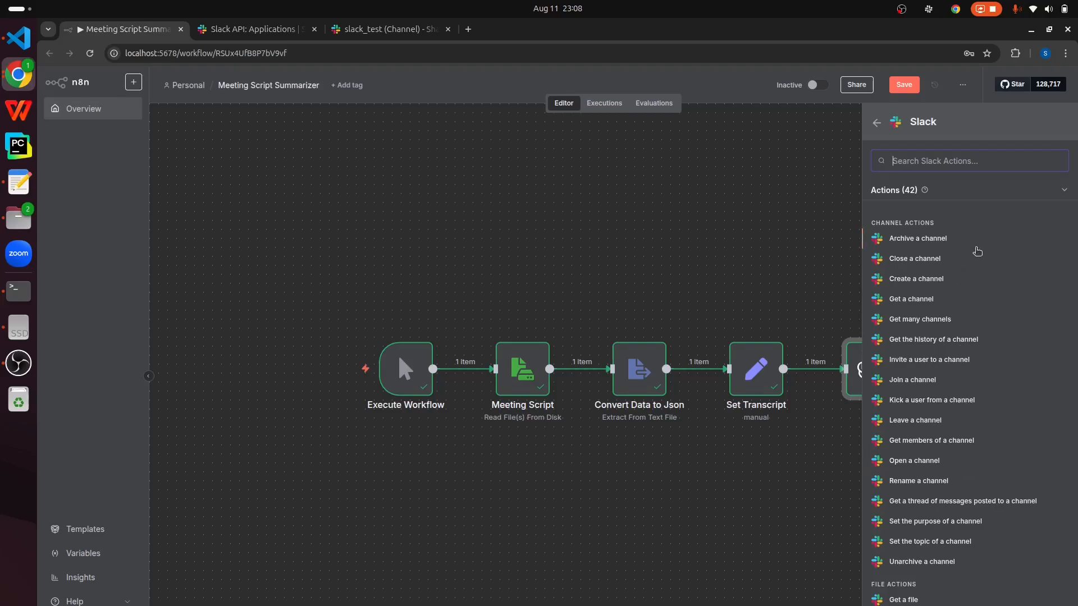
scroll(986, 294, "down", 3)
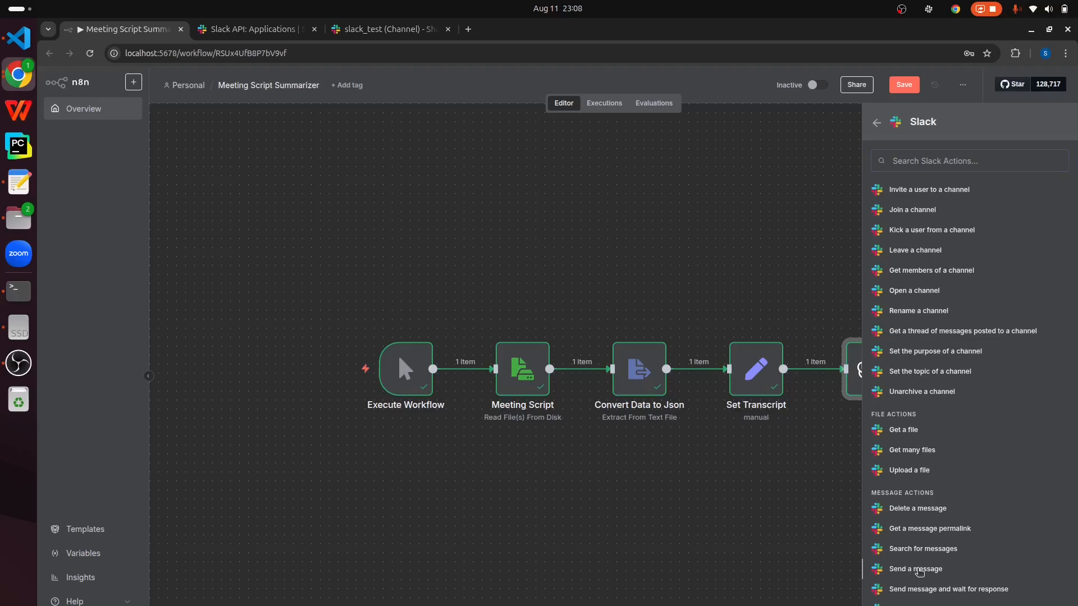
left_click(918, 570)
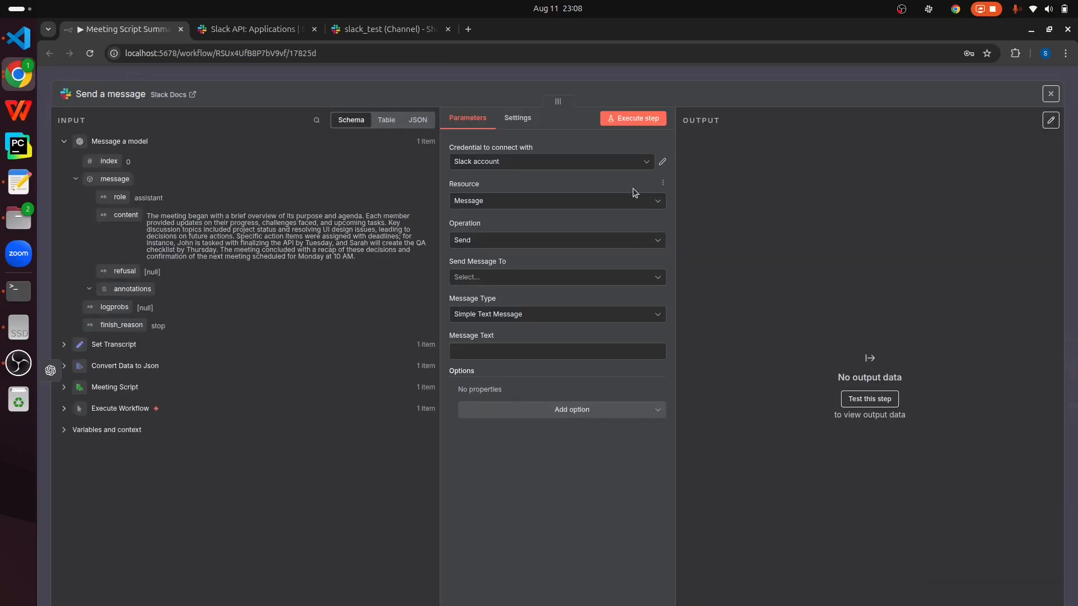
left_click(644, 164)
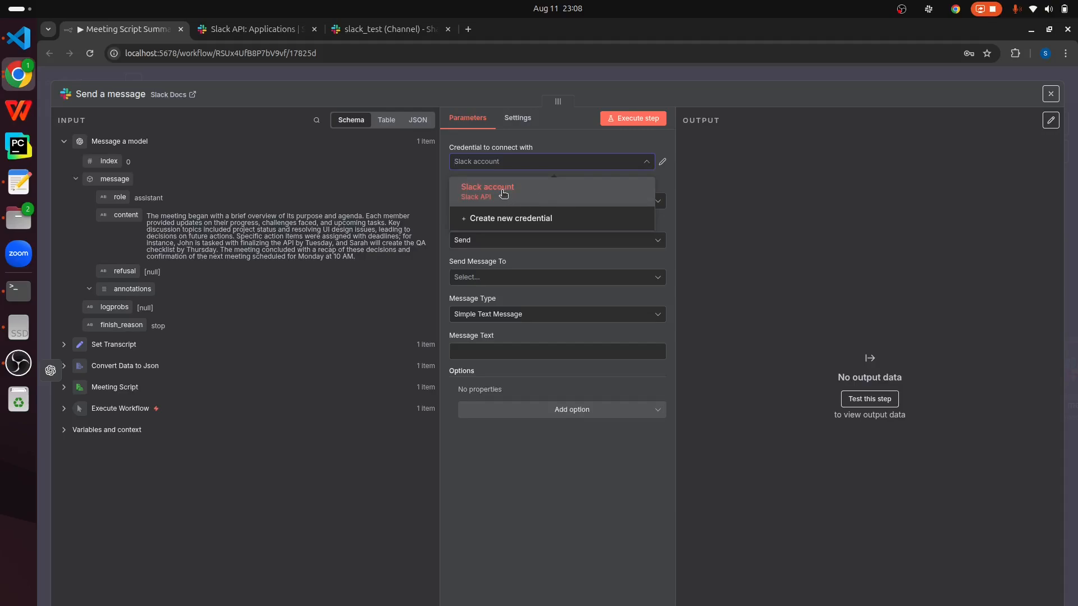
left_click(542, 221)
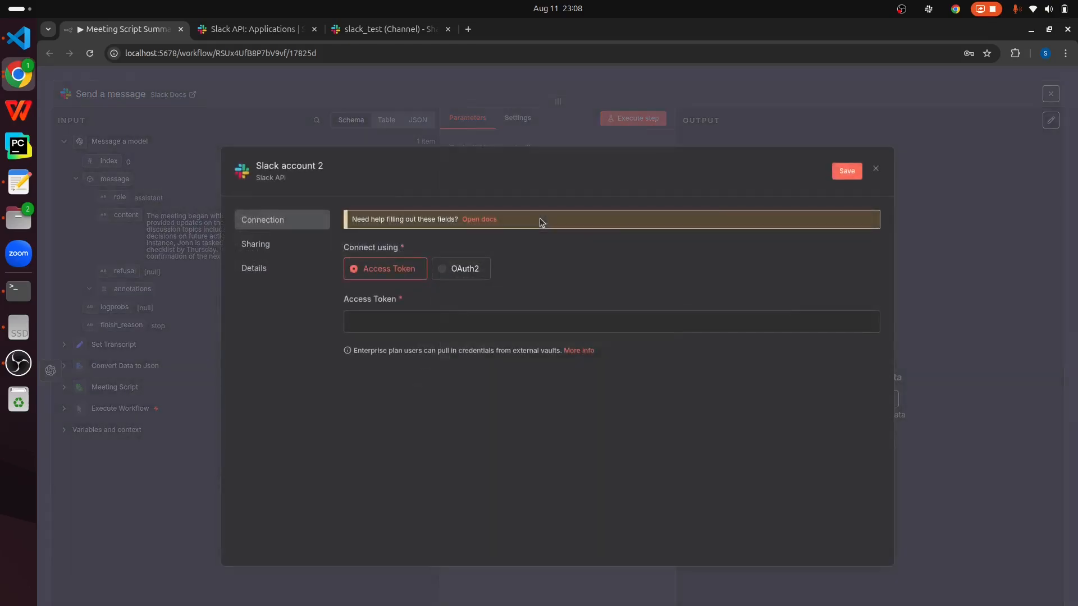
left_click(396, 325)
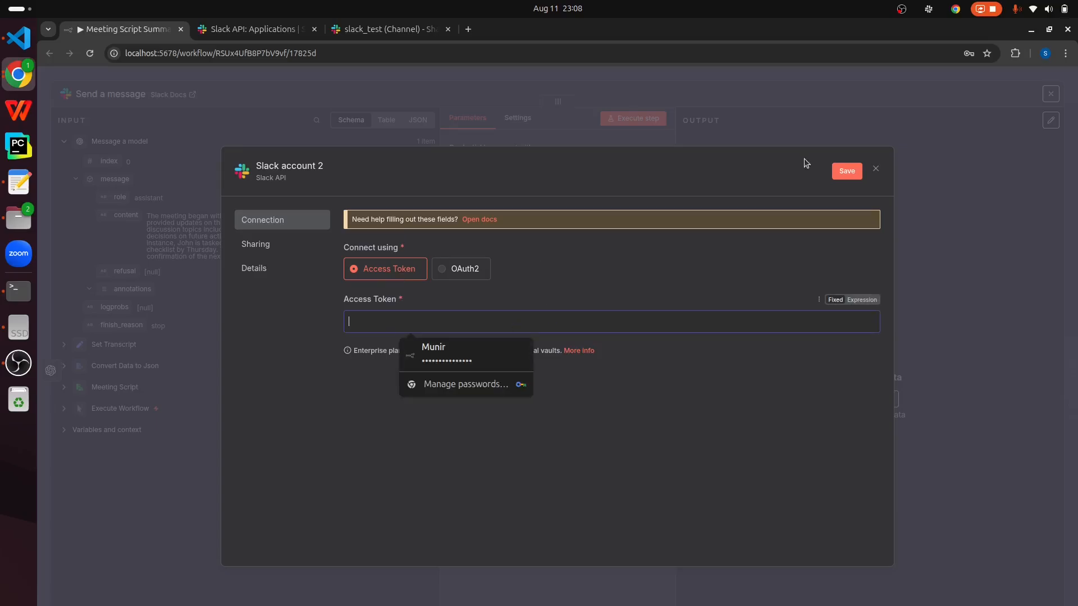
left_click(876, 170)
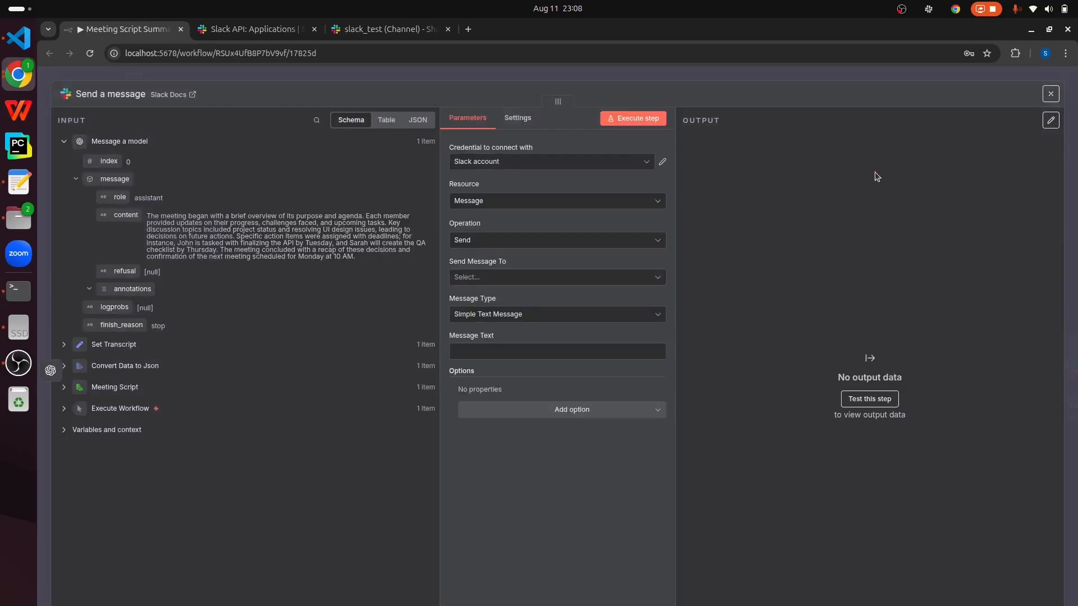
Step: Select the existing Slack account credential and set Send Message To to Channel
left_click(646, 163)
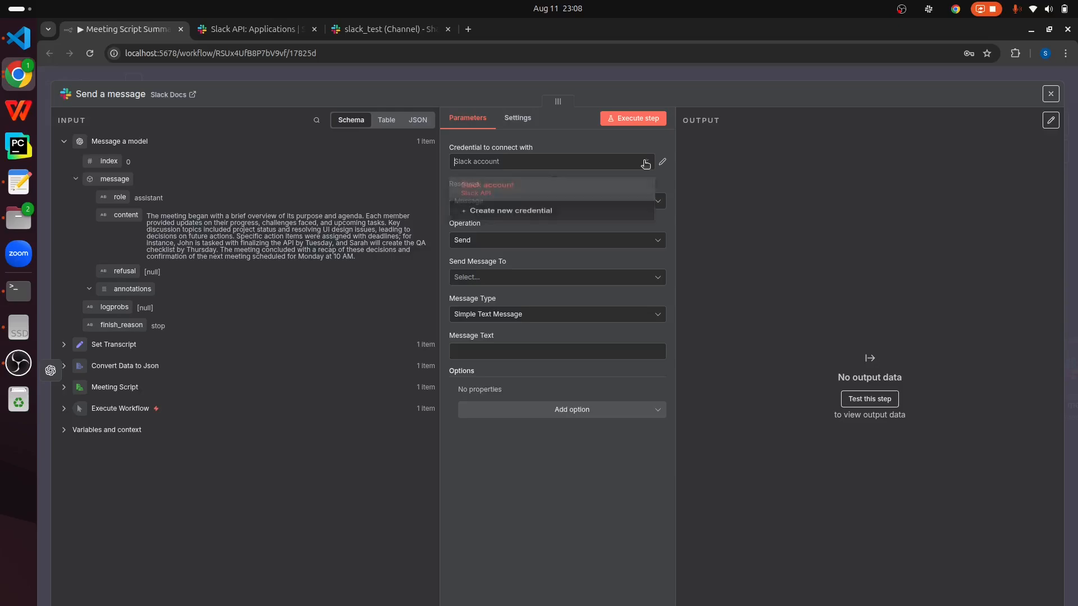
left_click(517, 198)
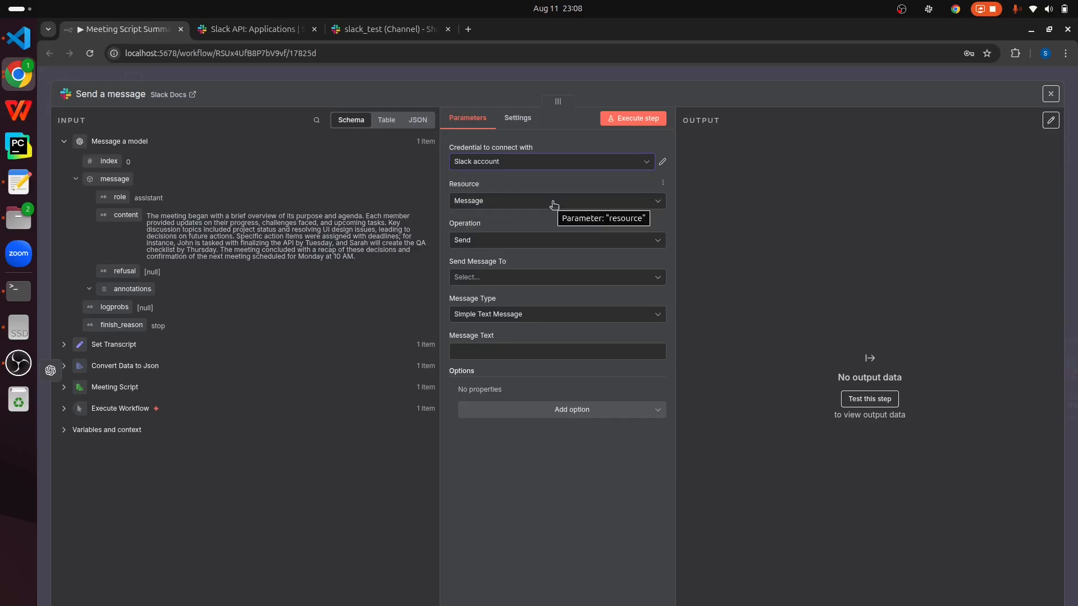
left_click(499, 280)
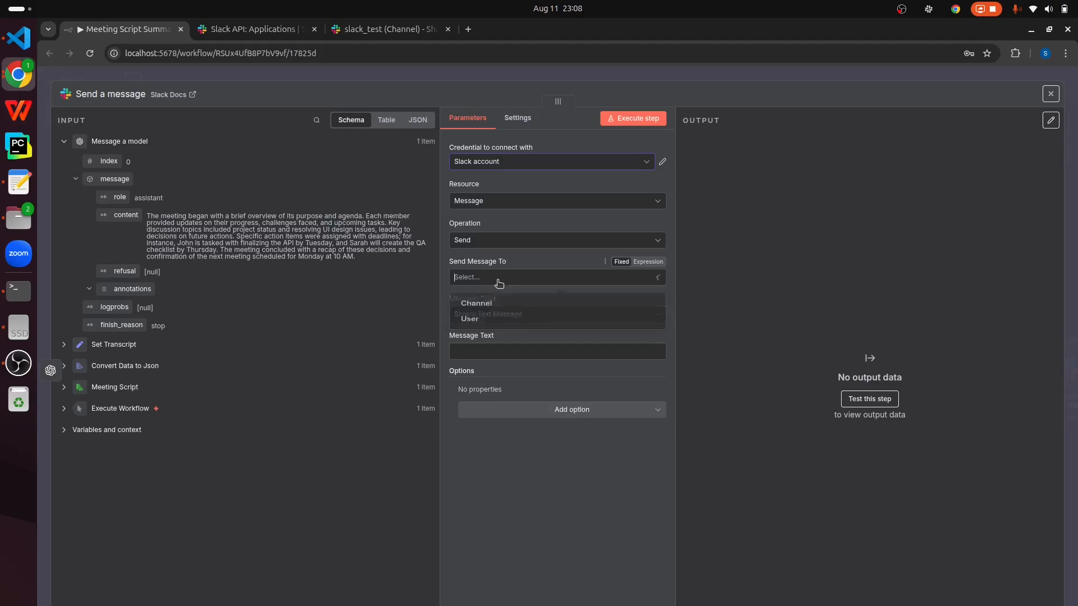
left_click(470, 324)
left_click(546, 281)
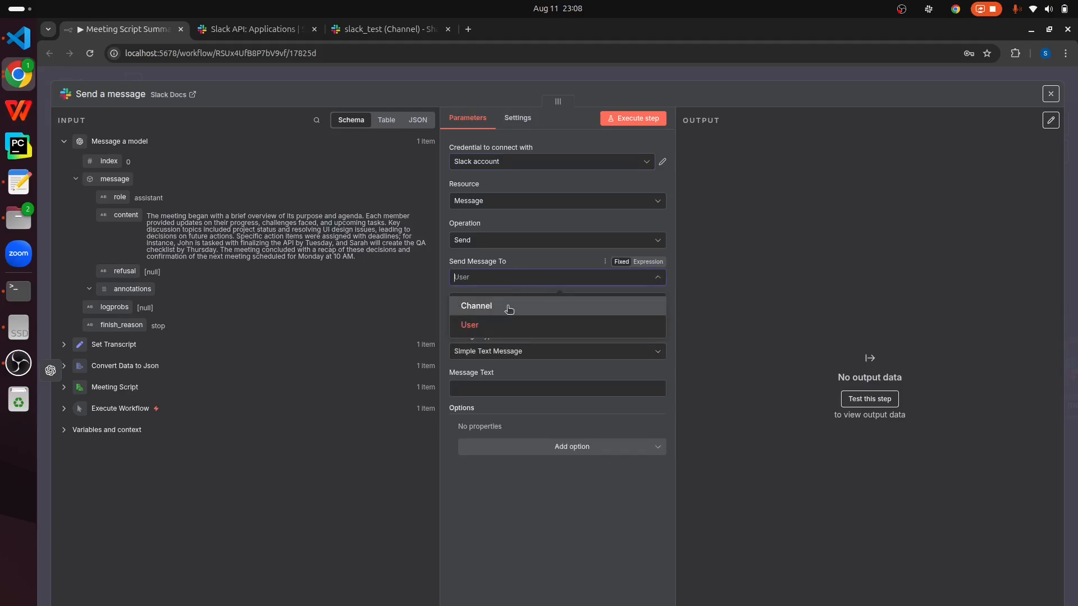
left_click(508, 310)
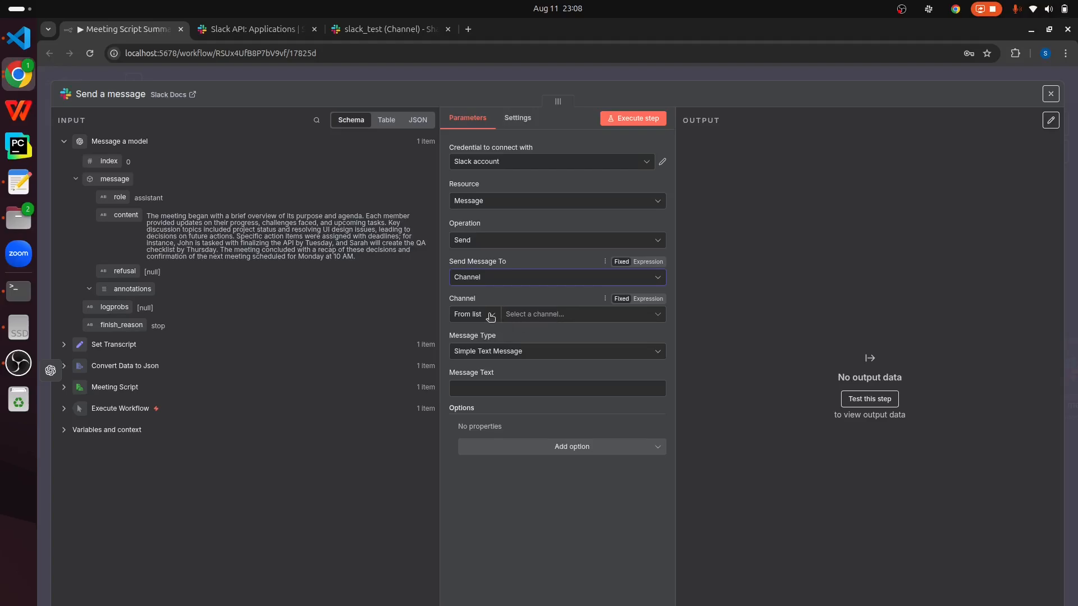
Step: Specify the channel By Name as slack_test, copying the name from the channel's page in Slack
left_click(661, 319)
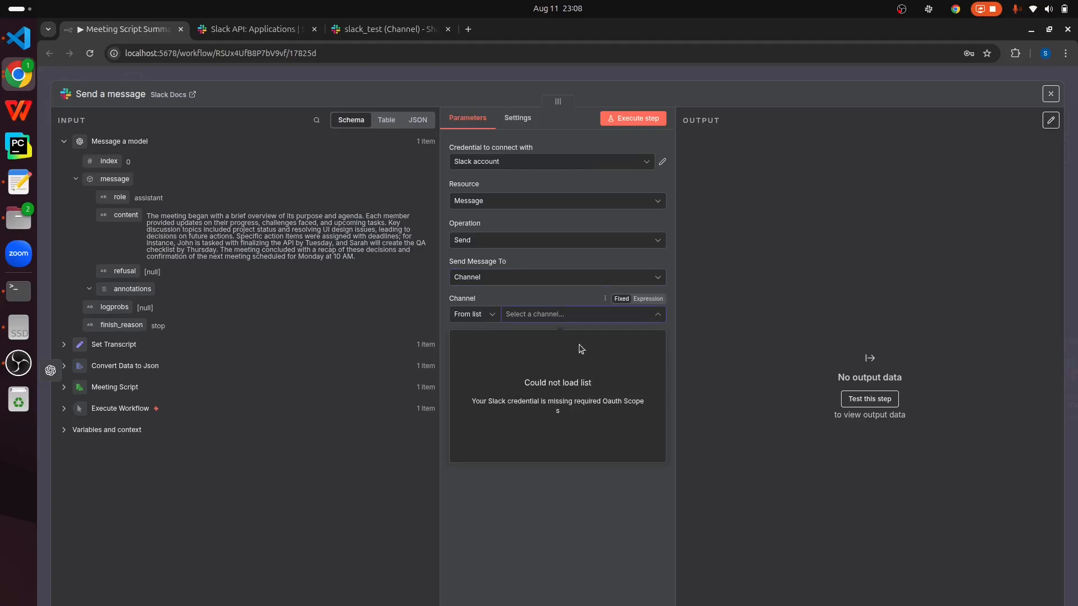
left_click(491, 315)
left_click(491, 315)
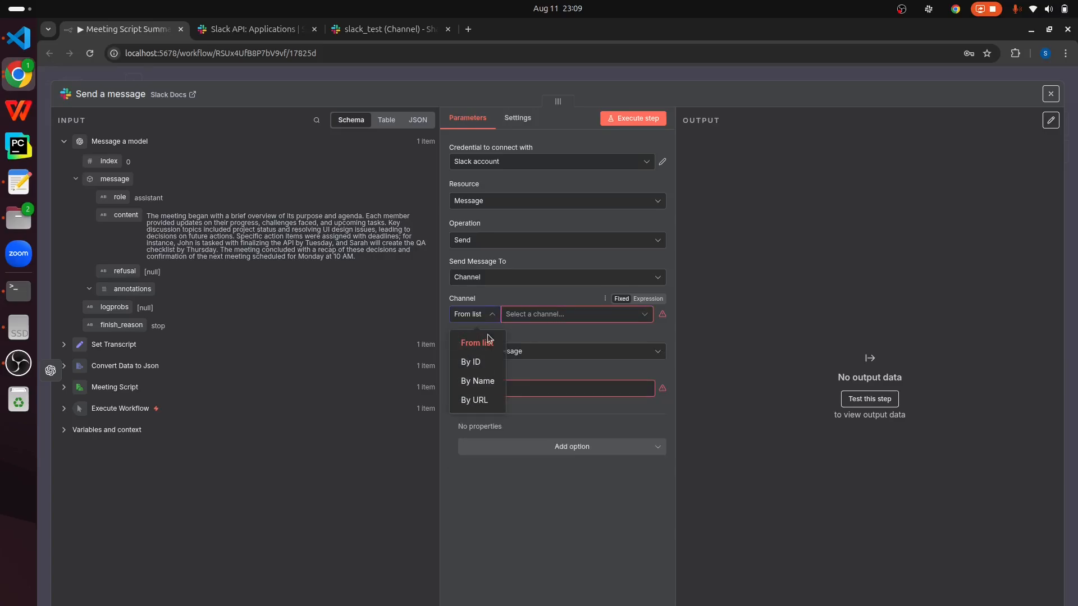
left_click(486, 382)
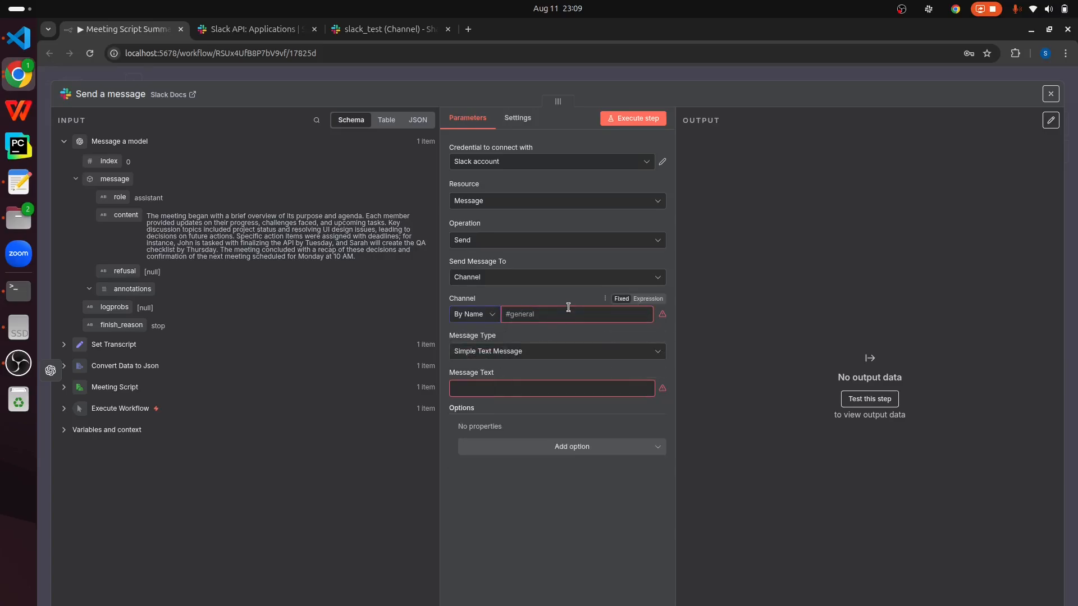
left_click(387, 29)
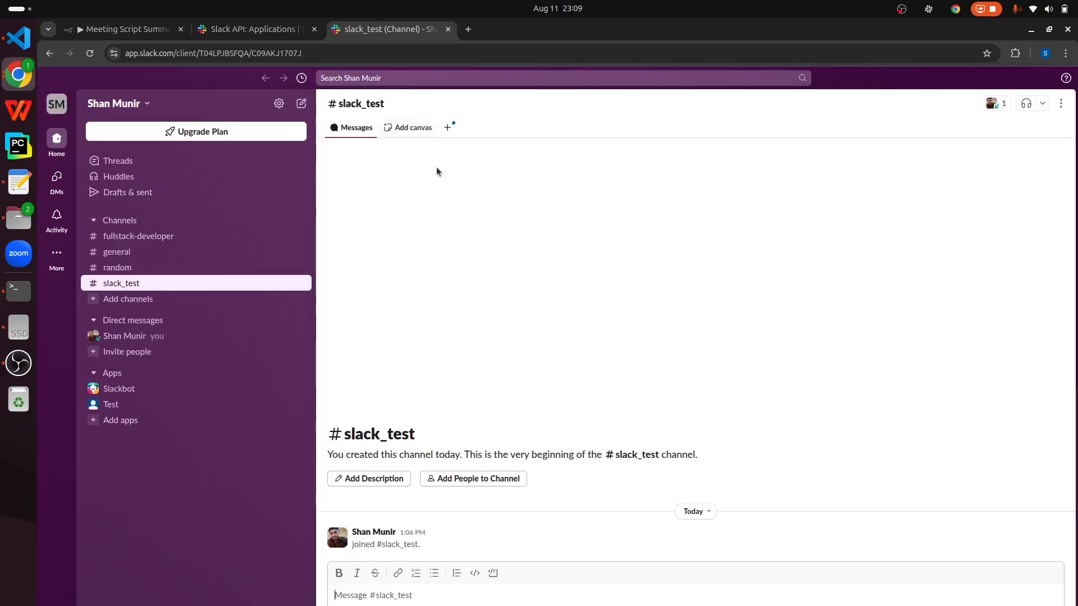
left_click_drag(418, 438, 340, 436)
key("ctrl+c")
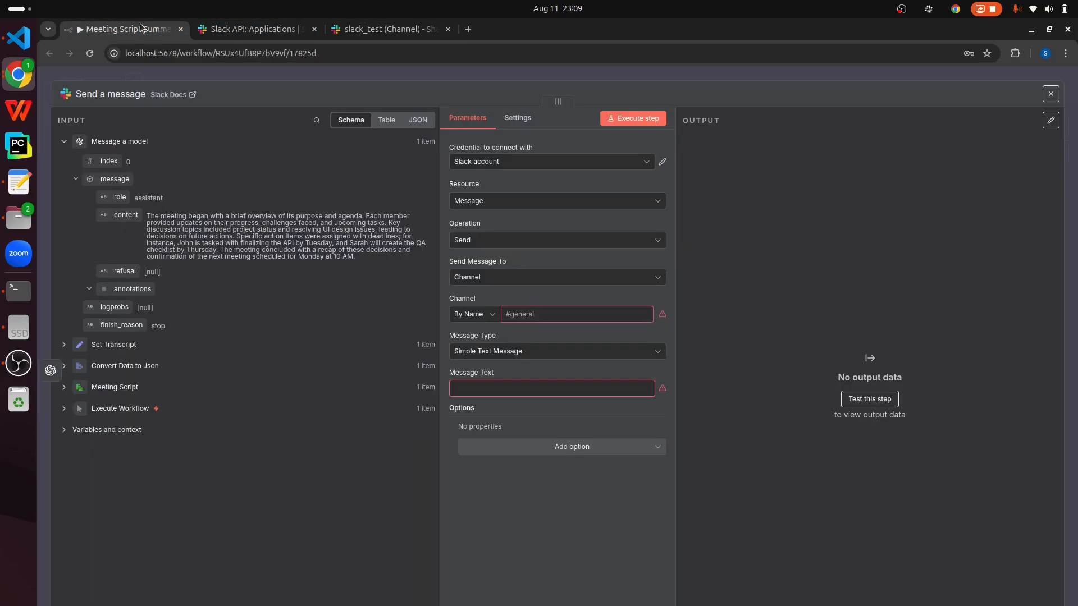
left_click(124, 29)
key("ctrl+v")
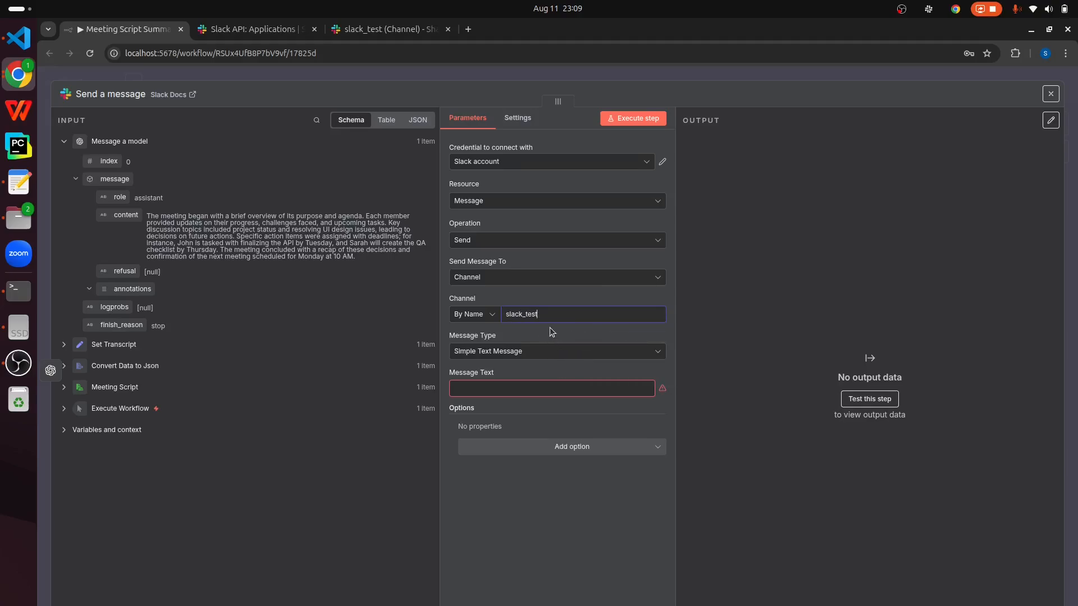
Step: Map the message text to {{ $json.message.content }} from the model's output and execute the Send a message node
left_click_drag(125, 219, 484, 387)
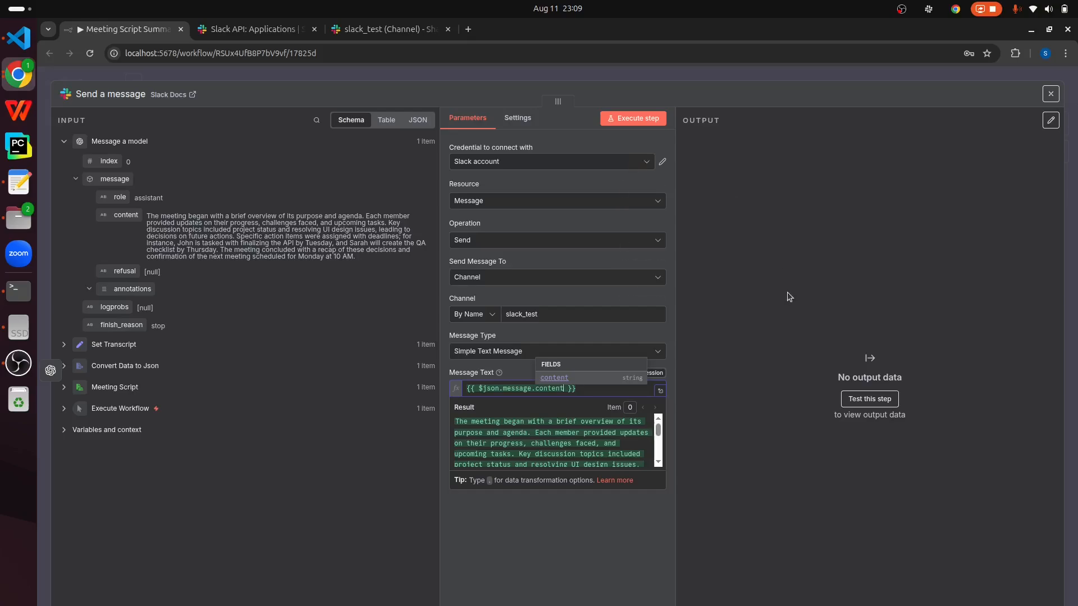
left_click(637, 152)
left_click(626, 118)
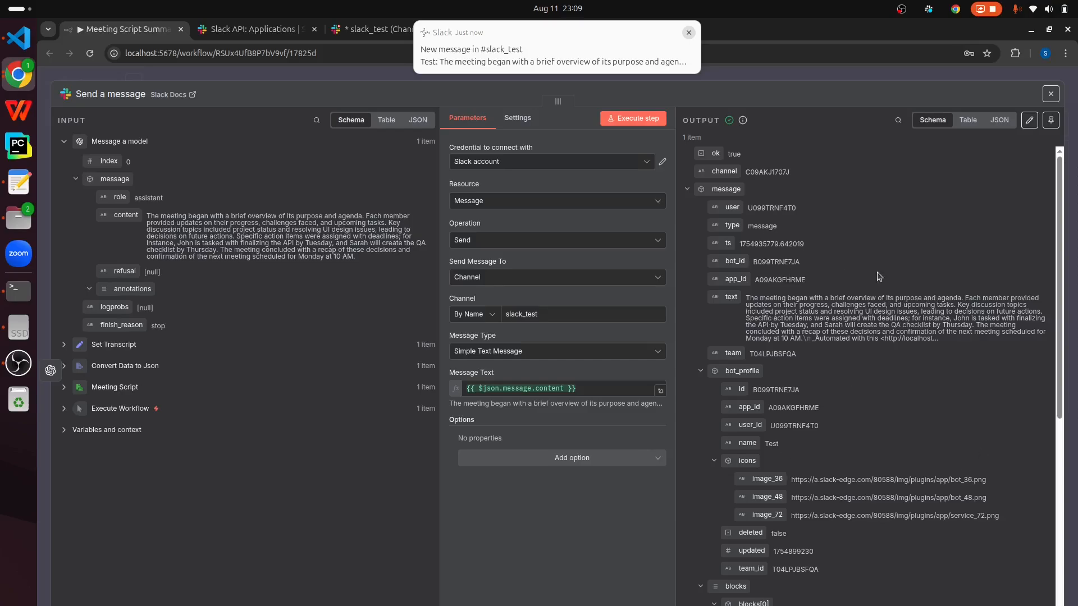
left_click(688, 32)
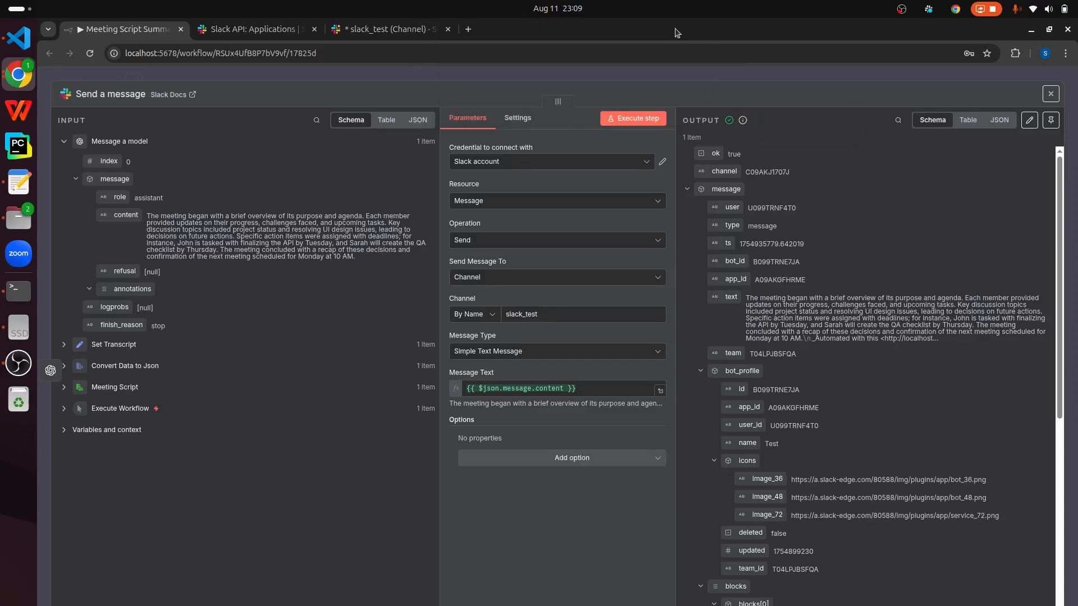
Step: Check the posted summary in the slack_test channel in Slack, then return to the n8n workflow canvas
left_click(375, 25)
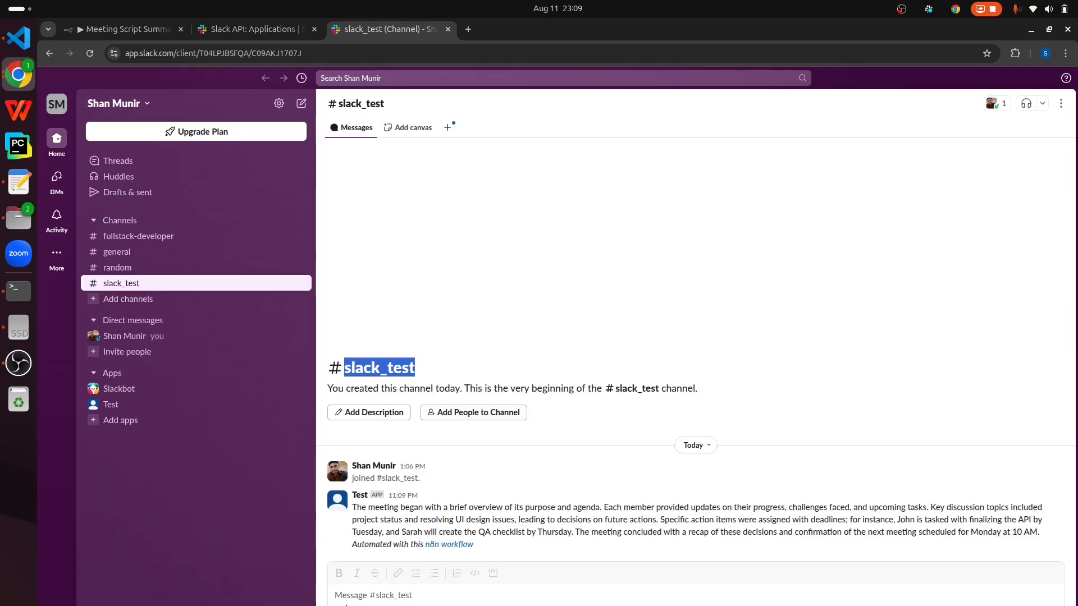
left_click(357, 496)
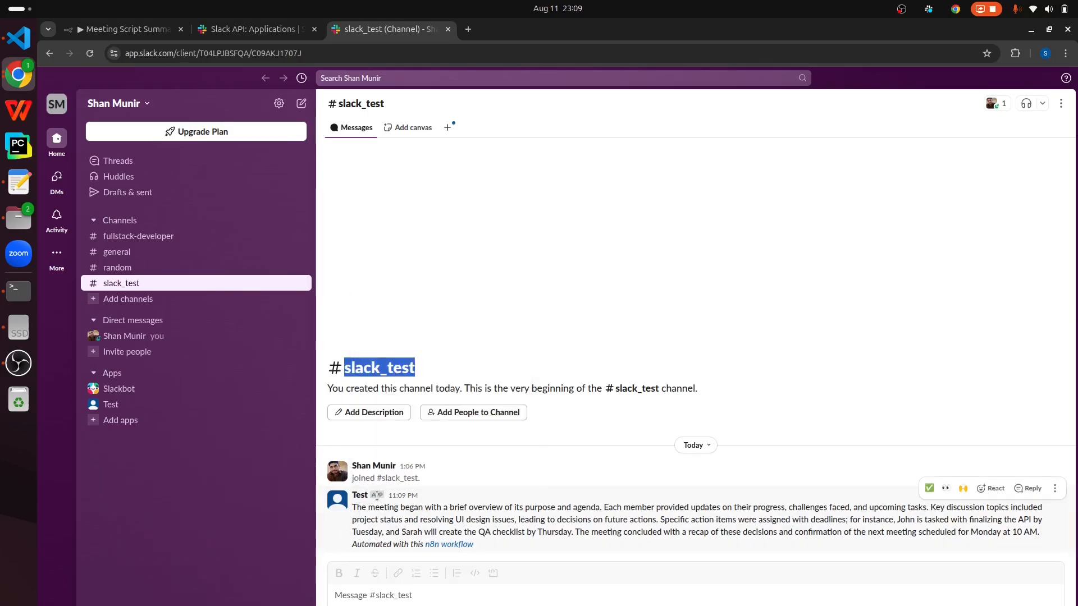
left_click_drag(353, 507, 486, 553)
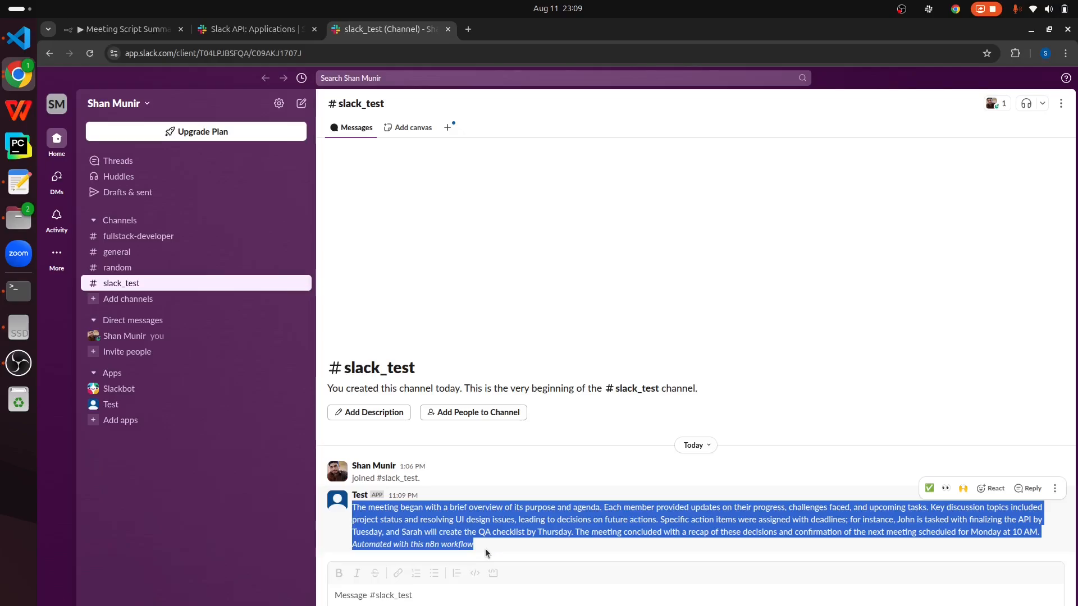
left_click(486, 553)
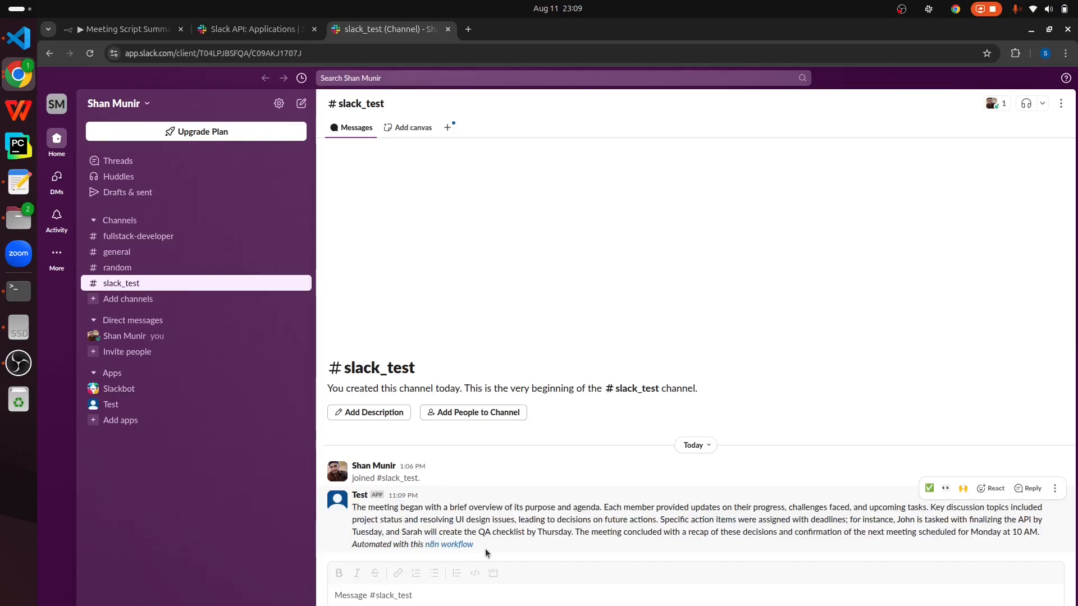
left_click(146, 30)
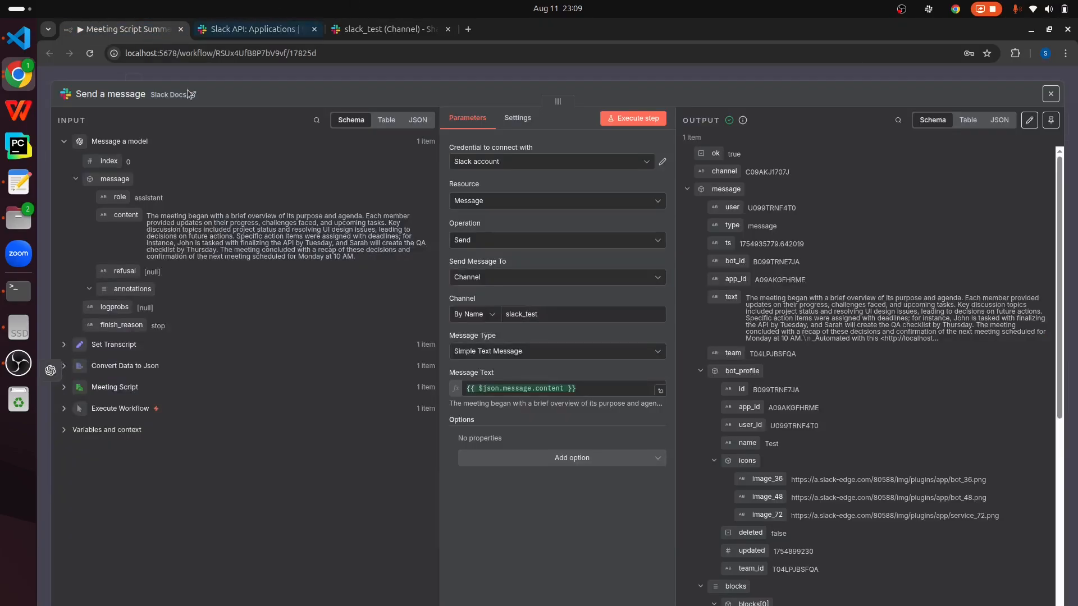
left_click(92, 75)
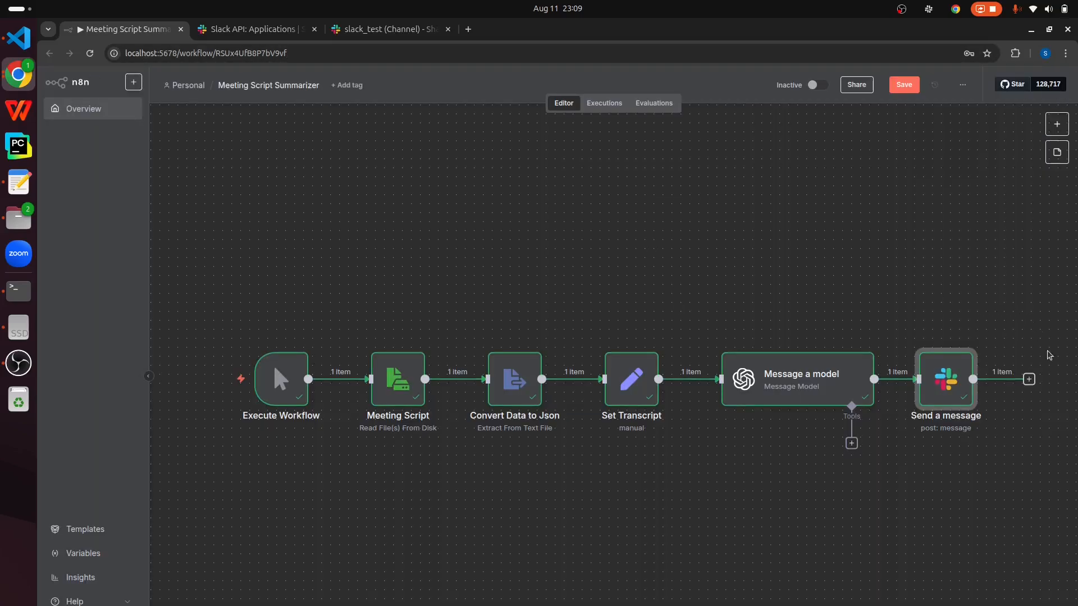